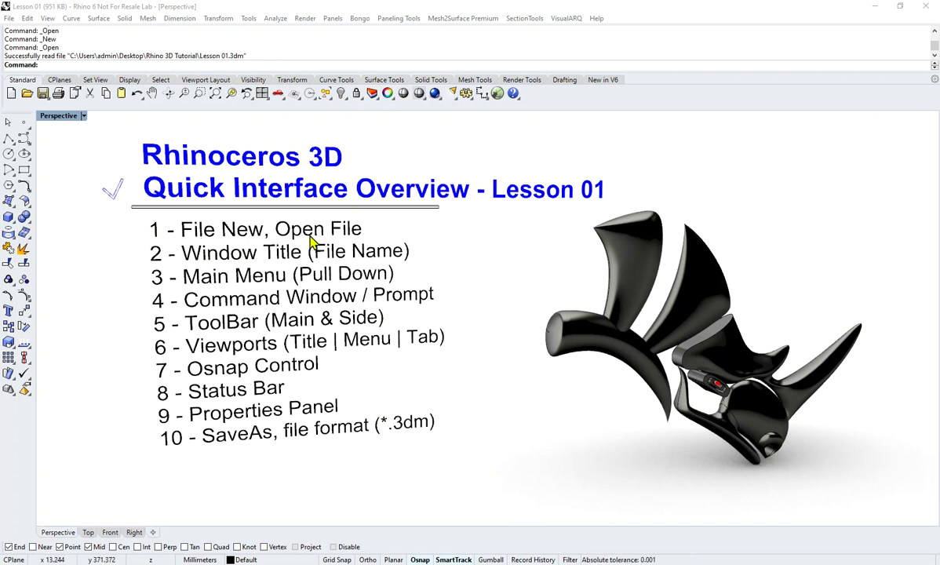
# Create a new untitled model with No Template, giving four empty millimetre grid viewports.
pyautogui.click(10, 19)
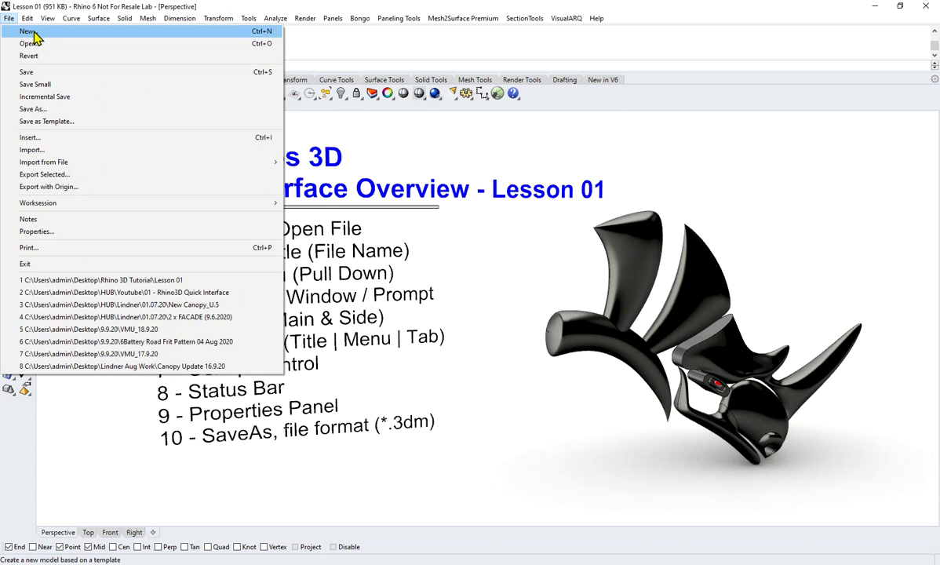
pyautogui.click(32, 32)
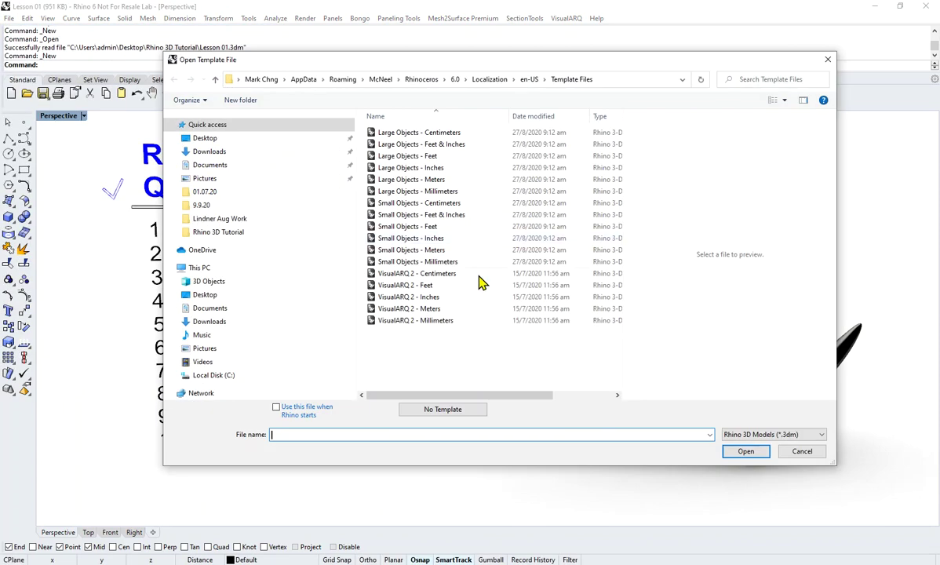
pyautogui.moveTo(571, 66); pyautogui.dragTo(532, 59)
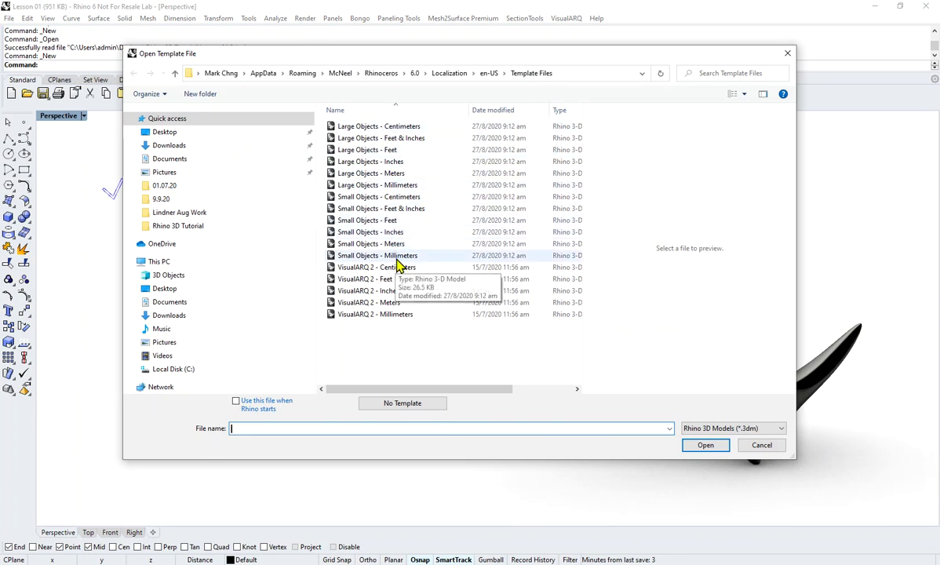
pyautogui.doubleClick(392, 128)
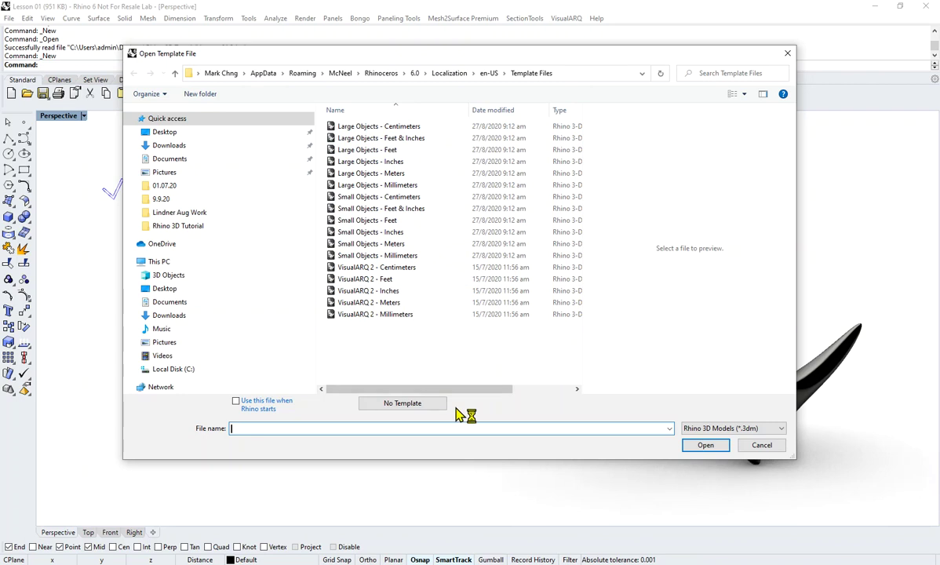
pyautogui.click(402, 404)
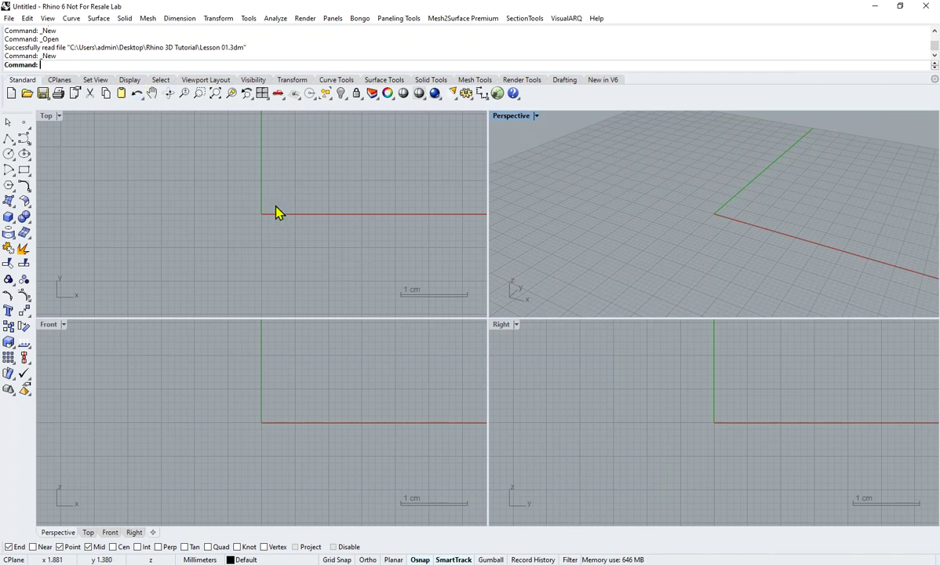
pyautogui.click(9, 19)
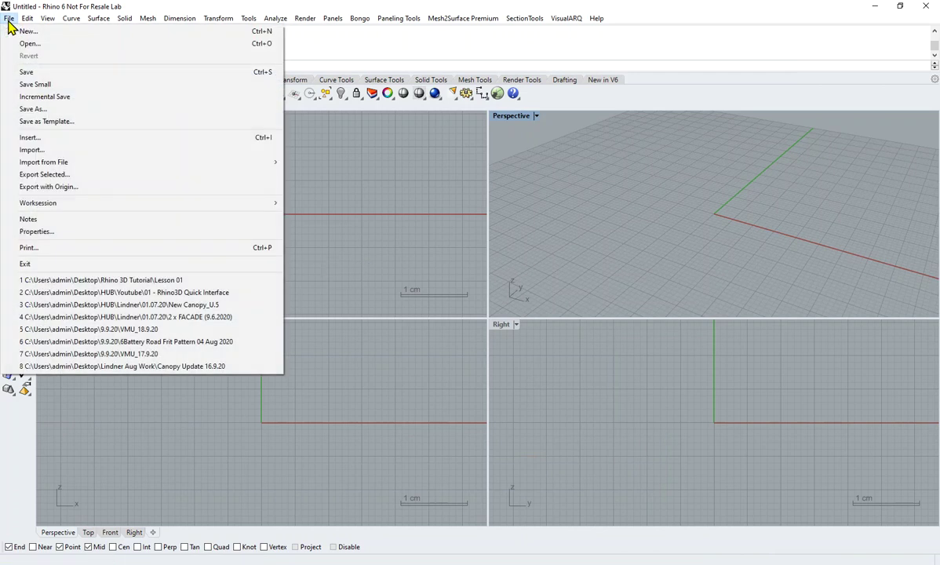
# Reopen Lesson 01.3dm from the Rhino 3D Tutorial folder.
pyautogui.click(35, 46)
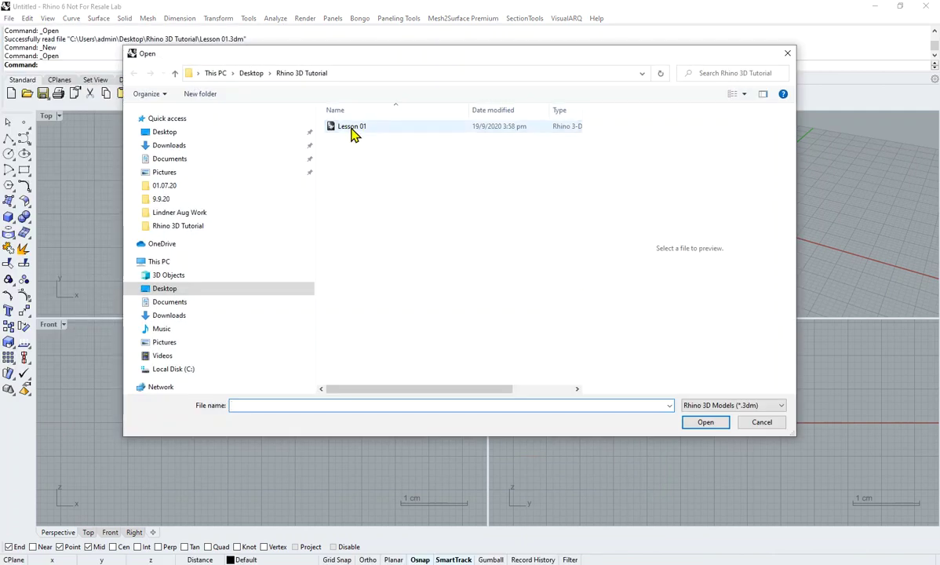
pyautogui.click(351, 128)
pyautogui.click(708, 423)
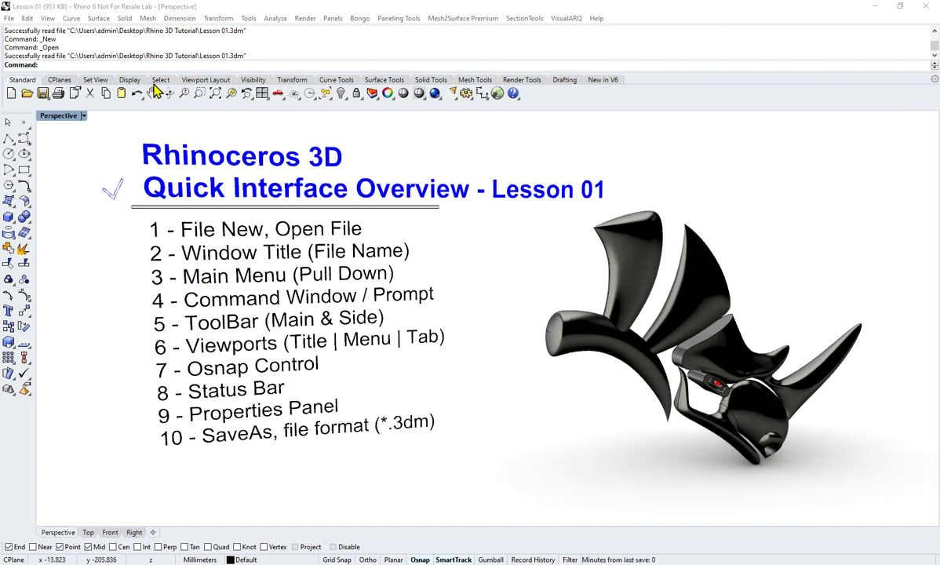
pyautogui.click(9, 18)
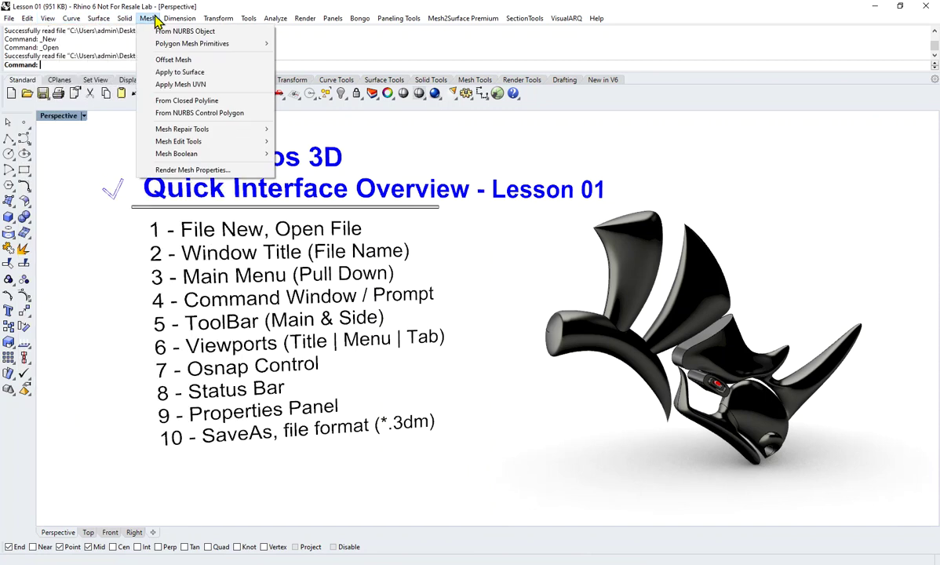
pyautogui.moveTo(218, 18)
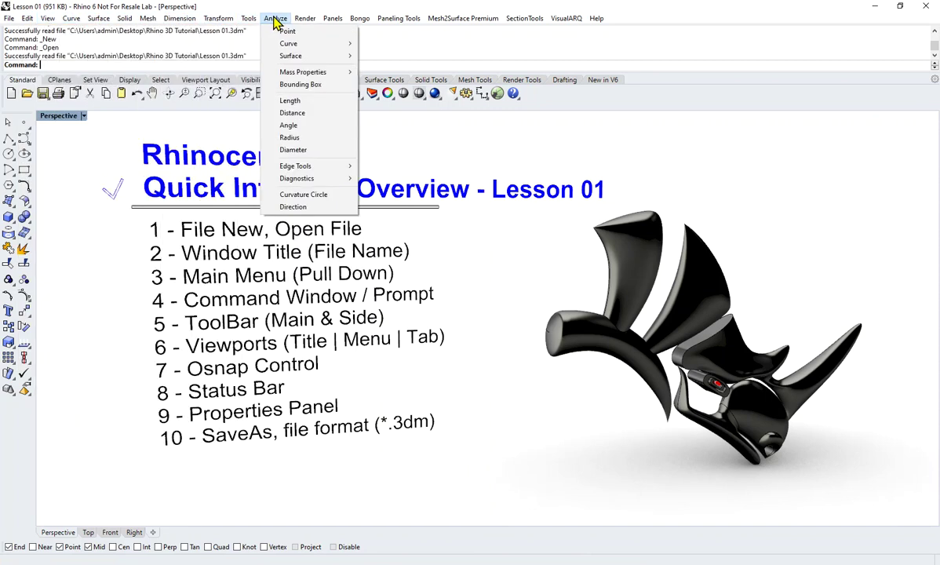
pyautogui.moveTo(299, 20)
pyautogui.moveTo(339, 22)
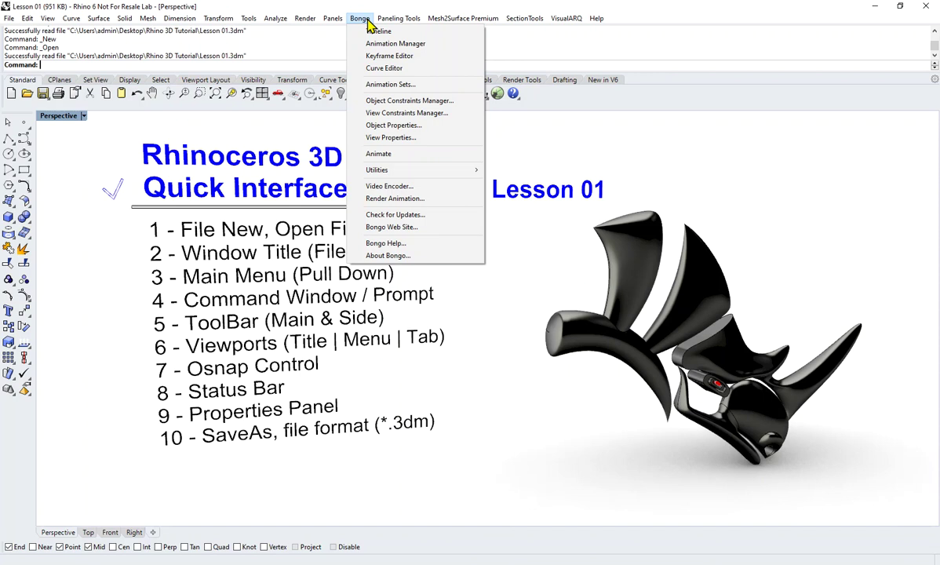
pyautogui.moveTo(456, 25)
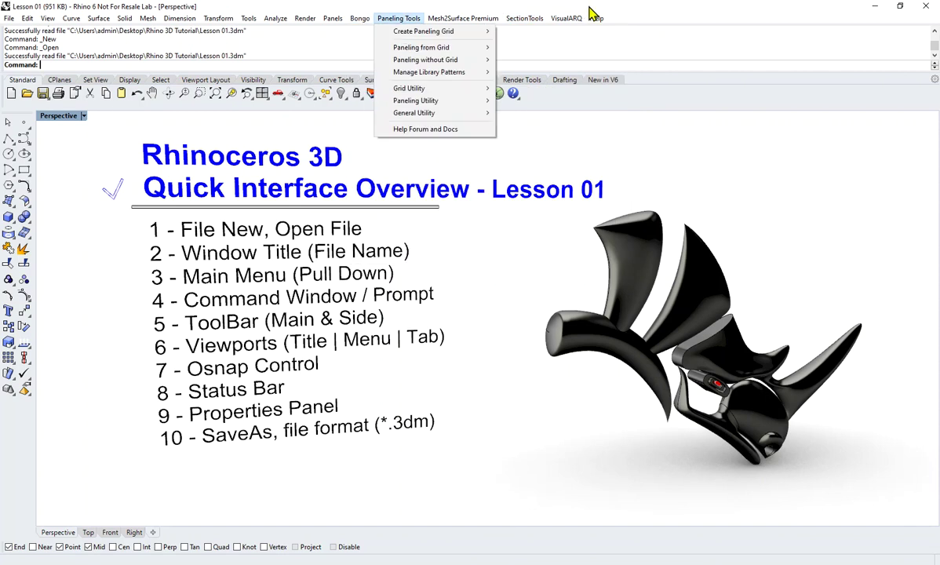
pyautogui.press('Escape')
pyautogui.press('Escape')
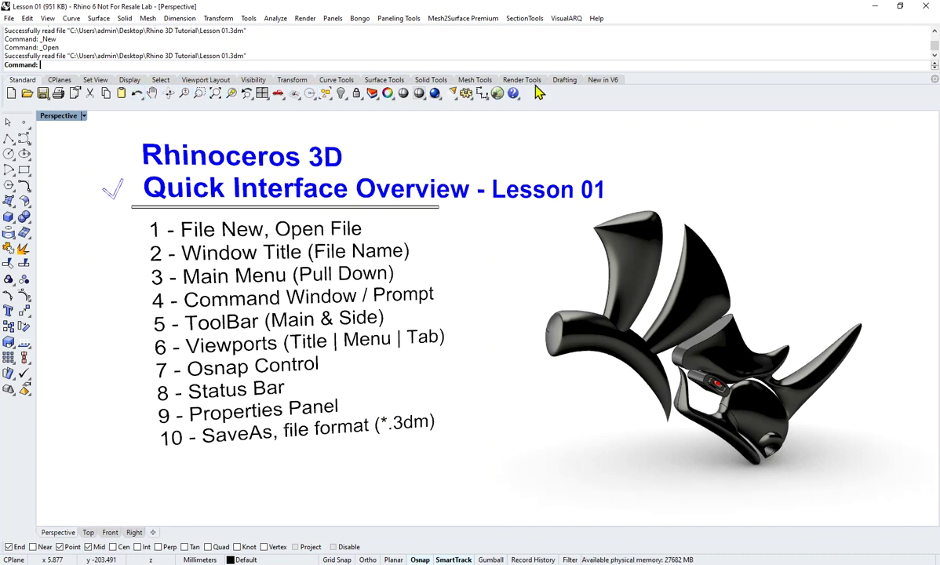
pyautogui.click(60, 80)
pyautogui.click(95, 79)
pyautogui.click(130, 80)
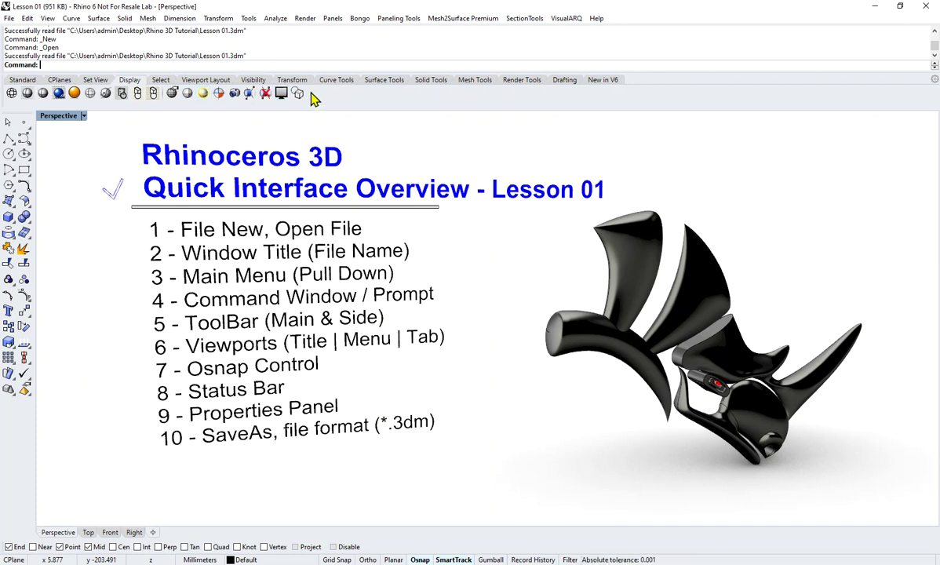
pyautogui.click(161, 81)
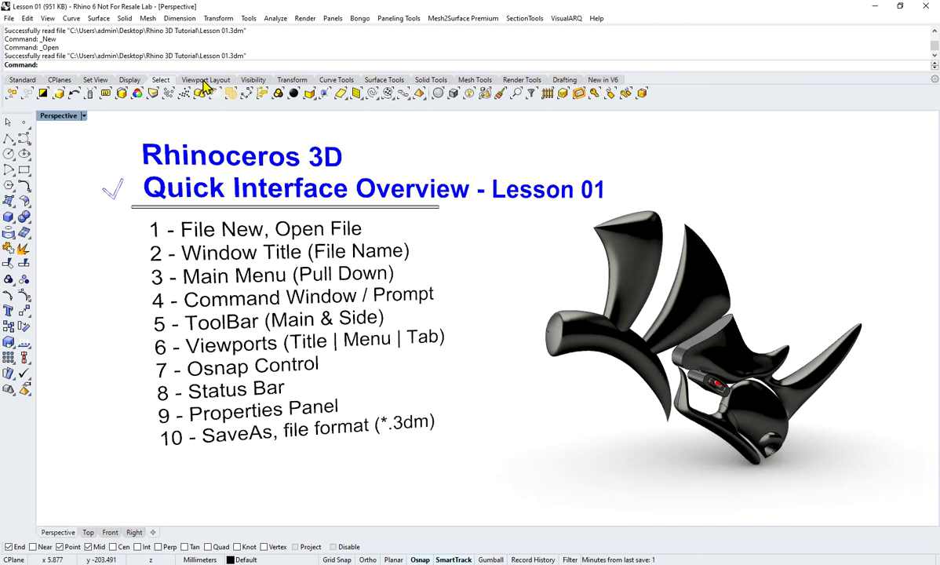
pyautogui.click(204, 80)
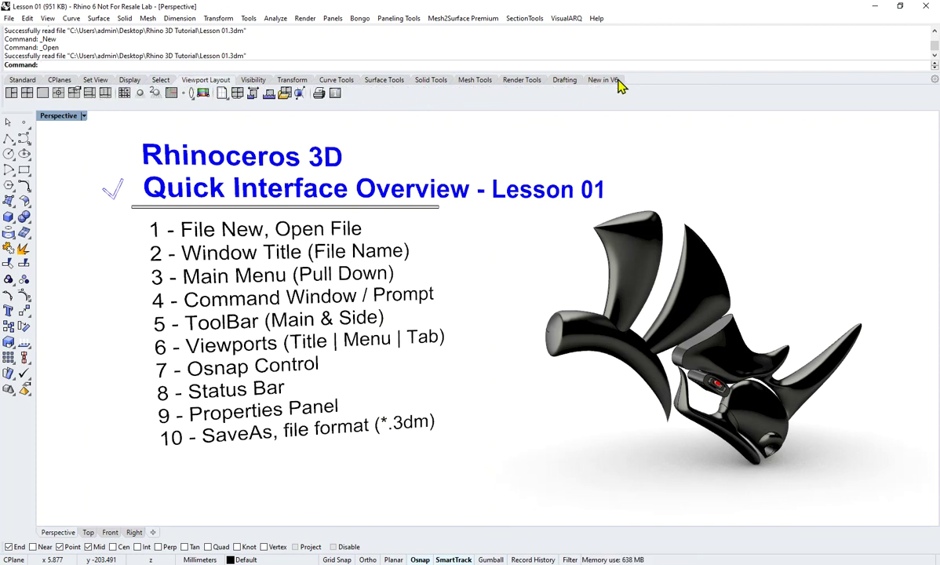
pyautogui.click(22, 79)
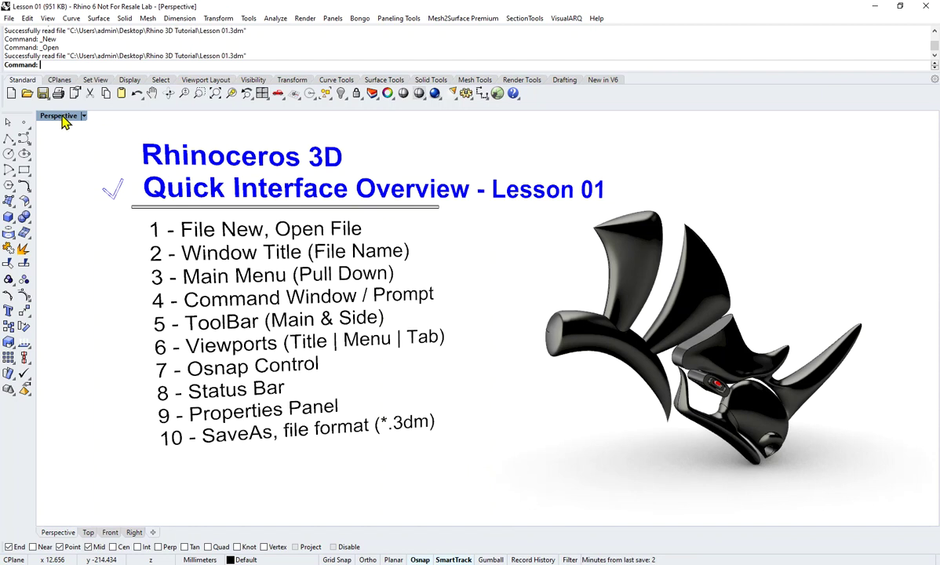
# Toggle the Perspective view maximized and back, then maximize the Front viewport.
pyautogui.doubleClick(61, 117)
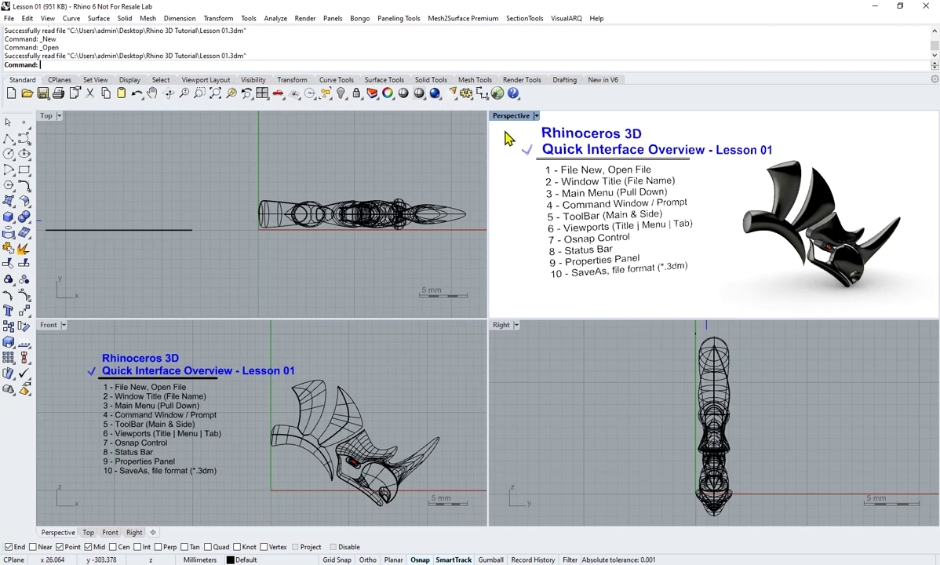
pyautogui.doubleClick(514, 116)
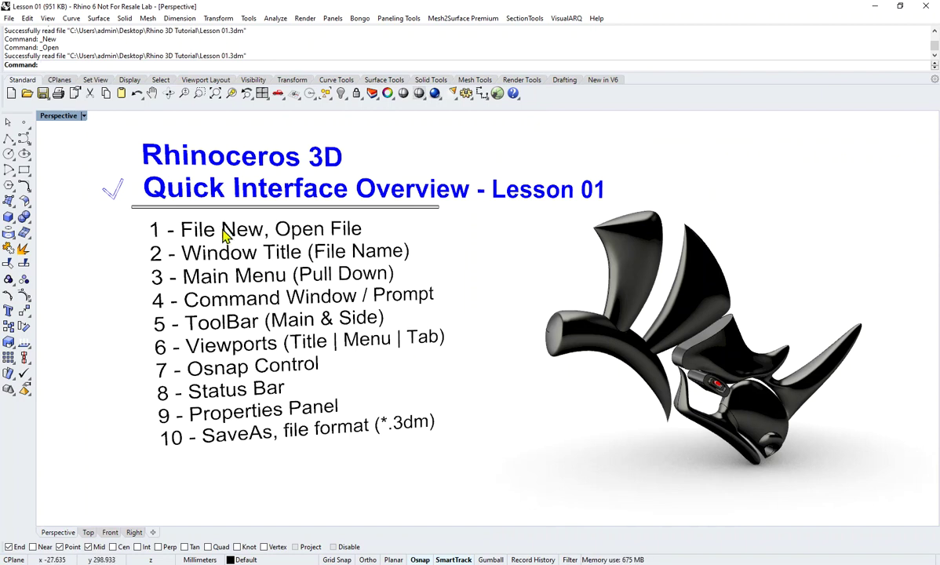
pyautogui.doubleClick(53, 116)
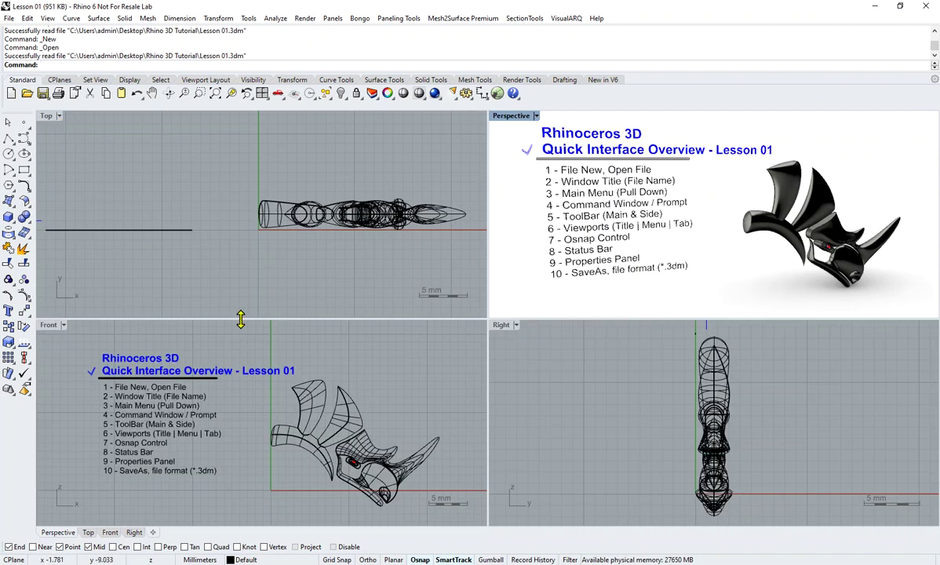
pyautogui.doubleClick(49, 325)
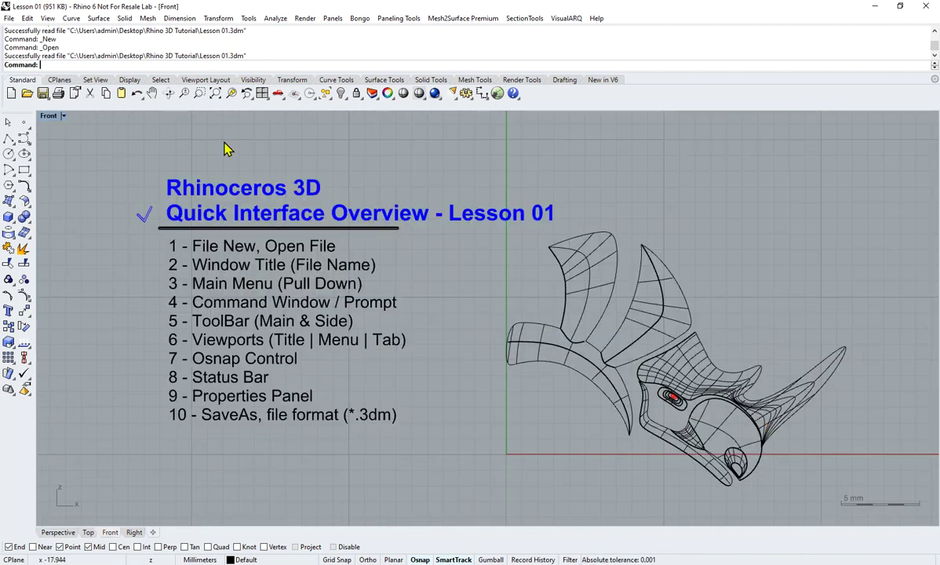
# Preview the Front view in Shaded, Rendered and Ghosted display modes.
pyautogui.click(65, 117)
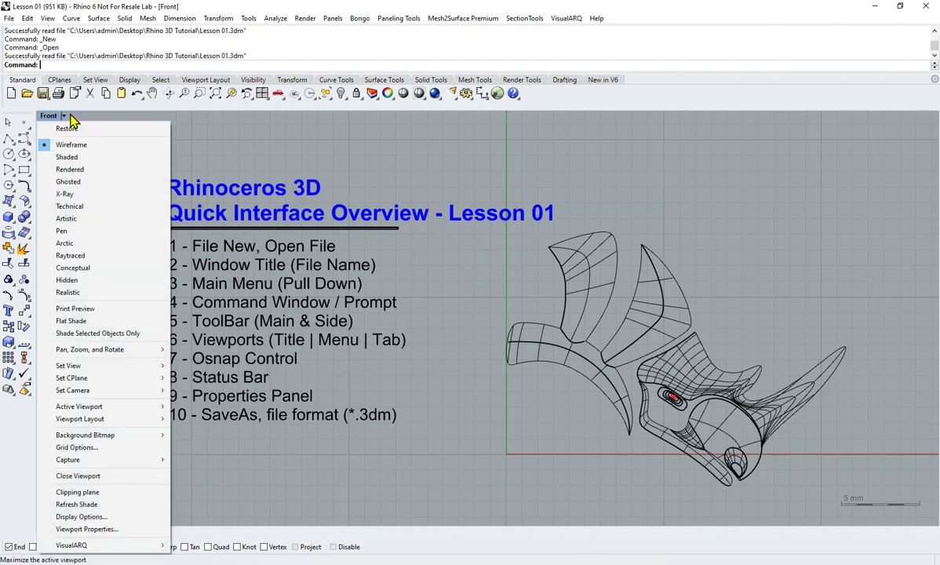
pyautogui.click(67, 119)
pyautogui.click(71, 118)
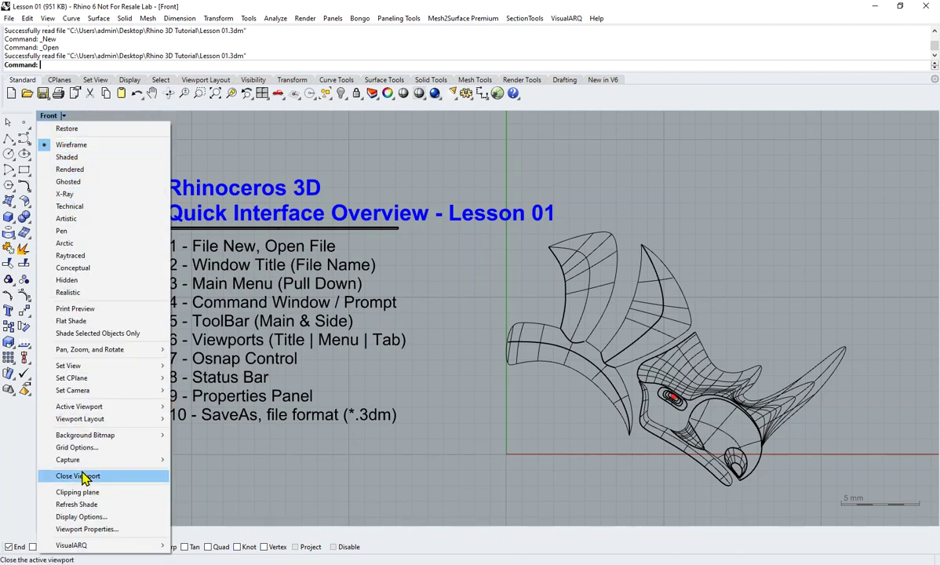
pyautogui.click(122, 157)
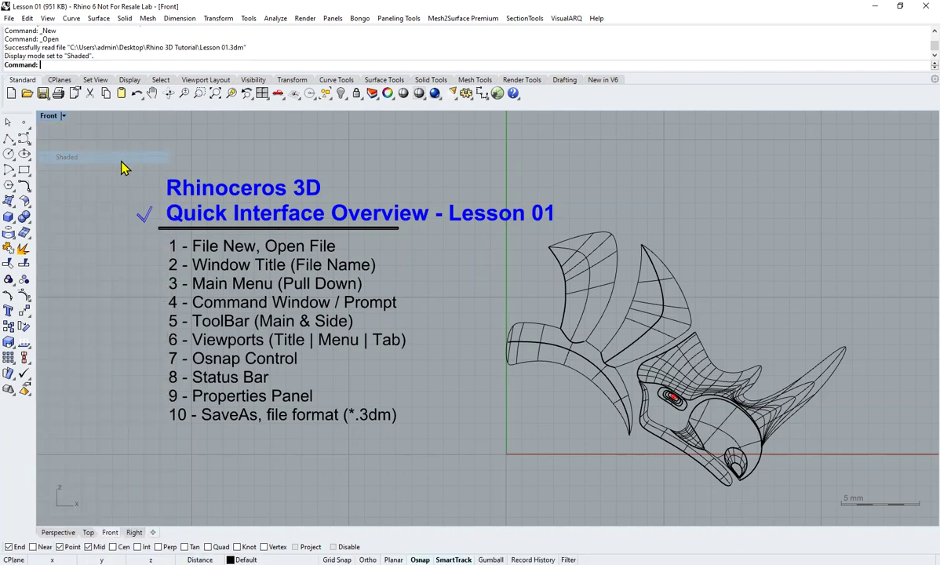
pyautogui.click(62, 116)
pyautogui.click(78, 170)
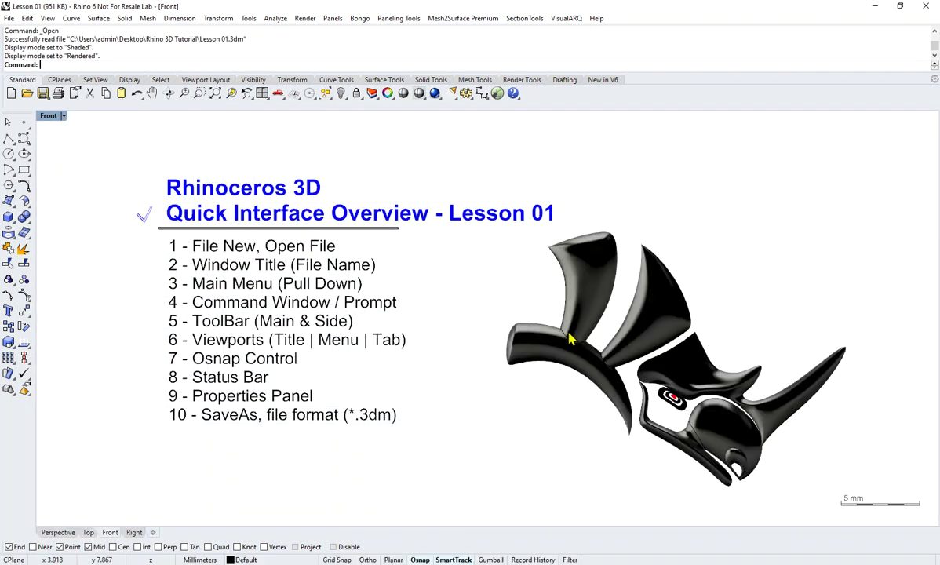
pyautogui.click(62, 116)
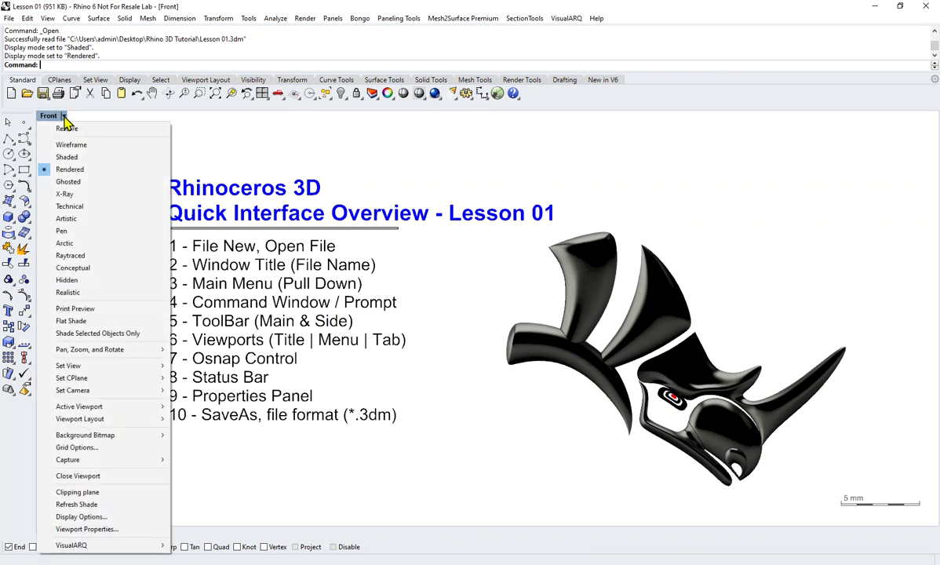
pyautogui.click(79, 182)
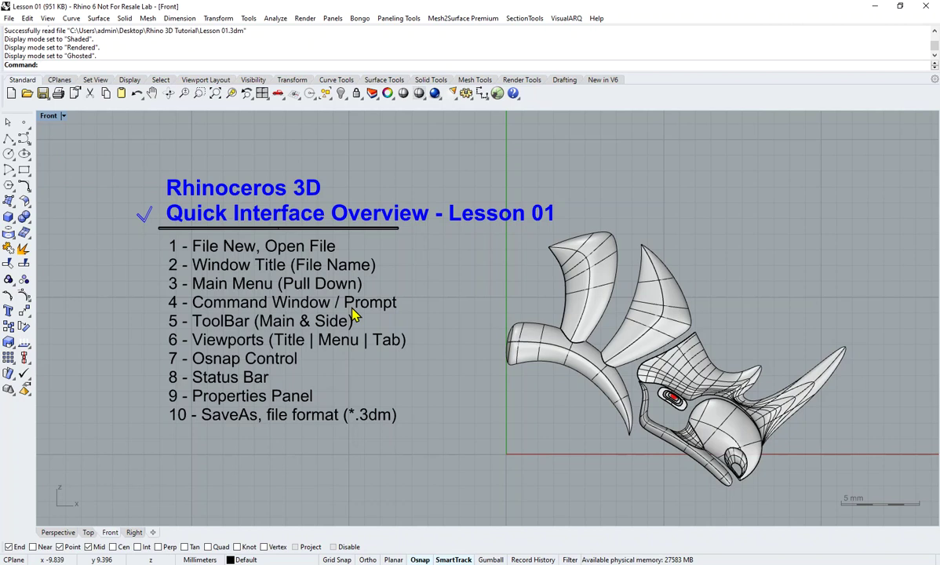
# Try Arctic and Wireframe, return the Front view to Shaded, and restore four viewports.
pyautogui.click(63, 116)
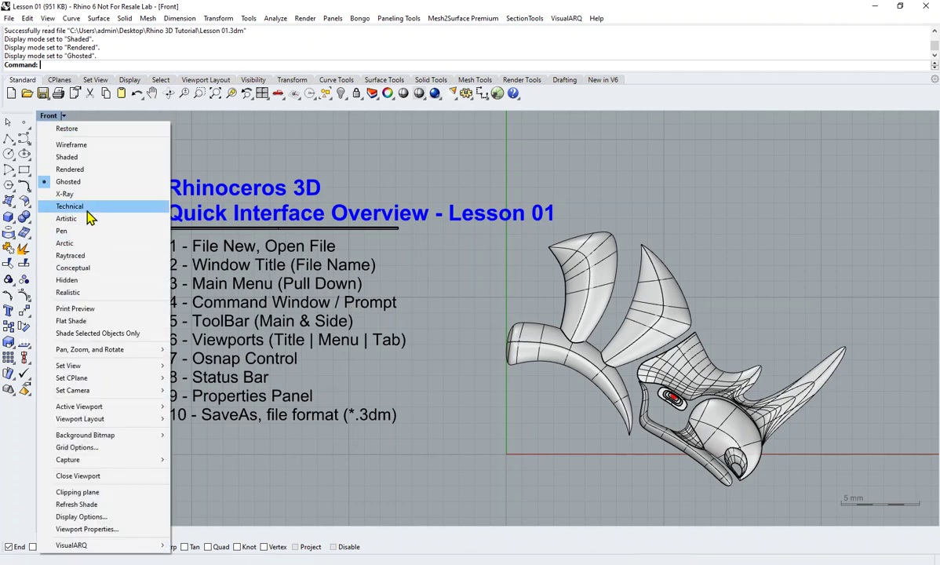
pyautogui.click(78, 244)
pyautogui.click(63, 116)
pyautogui.click(91, 148)
pyautogui.click(63, 116)
pyautogui.click(78, 158)
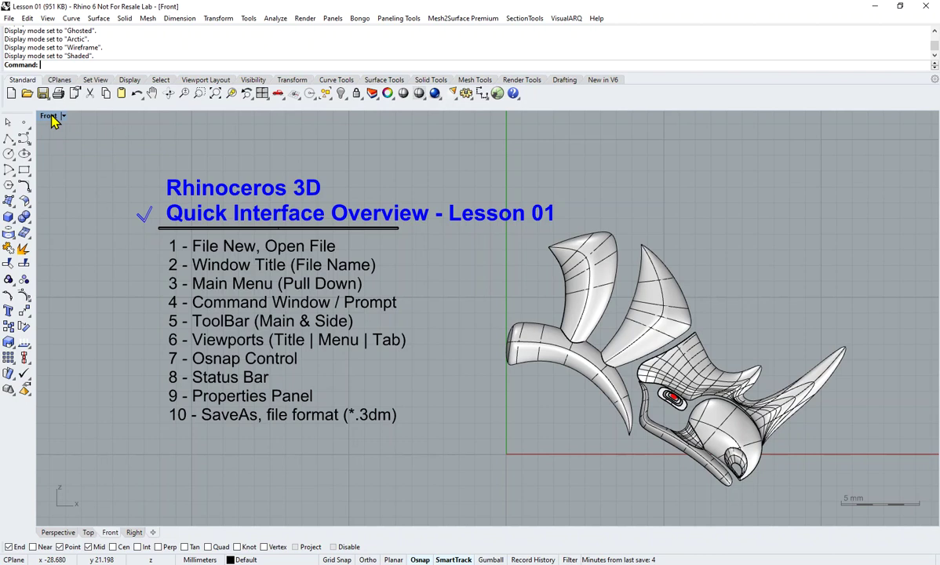
pyautogui.doubleClick(49, 116)
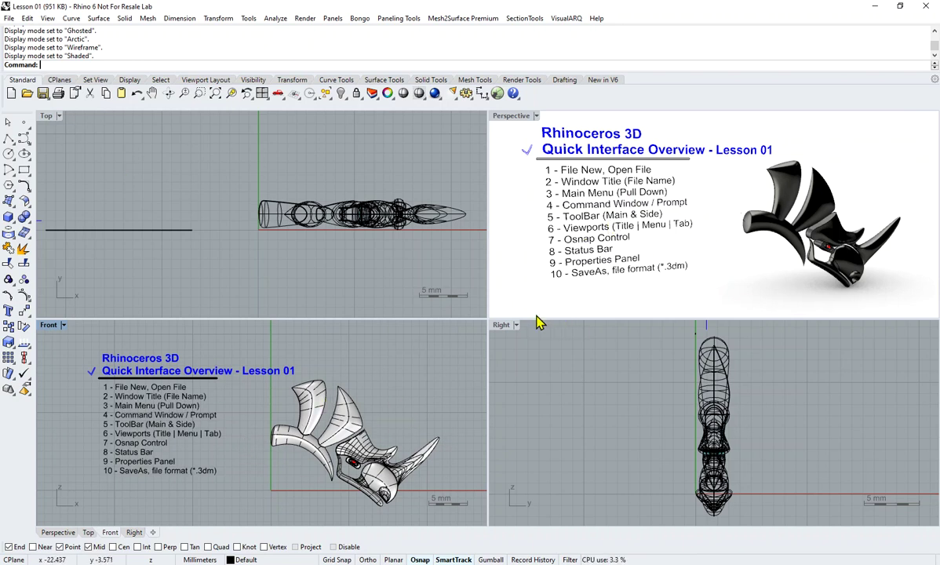
# Maximize and restore the Right viewport, then the Top viewport.
pyautogui.doubleClick(502, 324)
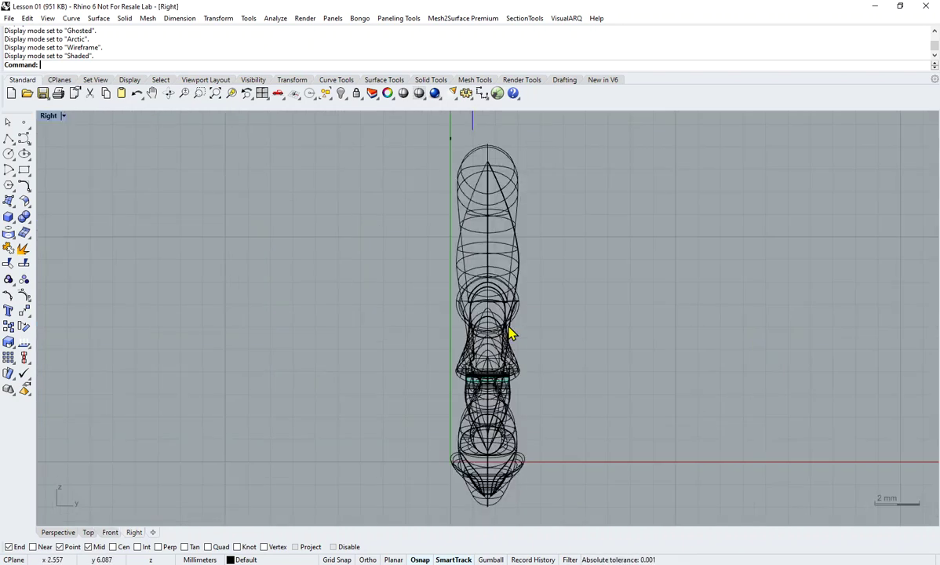
pyautogui.doubleClick(52, 118)
pyautogui.doubleClick(49, 118)
pyautogui.doubleClick(48, 117)
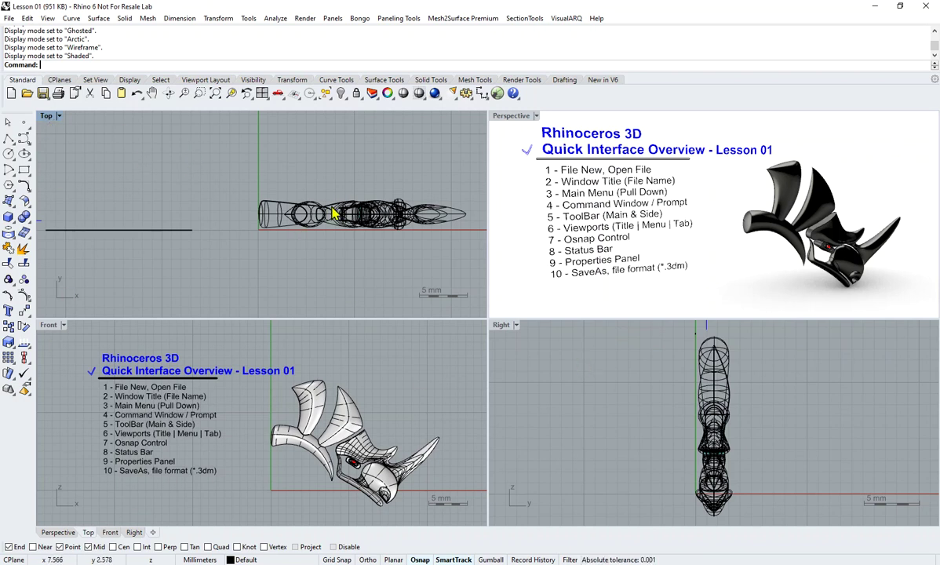
# Pan the Top, Front and Right views and orbit the Perspective view around the logo.
pyautogui.moveTo(310, 186)
pyautogui.mouseDown(button='right')
pyautogui.moveTo(326, 199)
pyautogui.moveTo(294, 182)
pyautogui.moveTo(315, 171)
pyautogui.mouseUp(button='right')
pyautogui.moveTo(382, 390); pyautogui.dragTo(352, 353, button='right')
pyautogui.moveTo(611, 375); pyautogui.dragTo(639, 380, button='right')
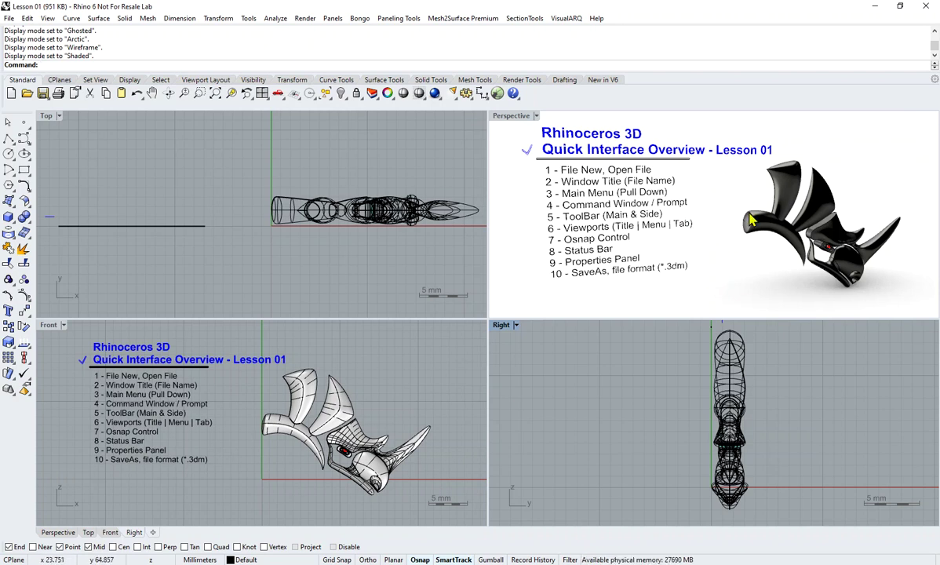
pyautogui.moveTo(700, 202); pyautogui.dragTo(714, 220, button='right')
pyautogui.moveTo(373, 260); pyautogui.dragTo(395, 252, button='right')
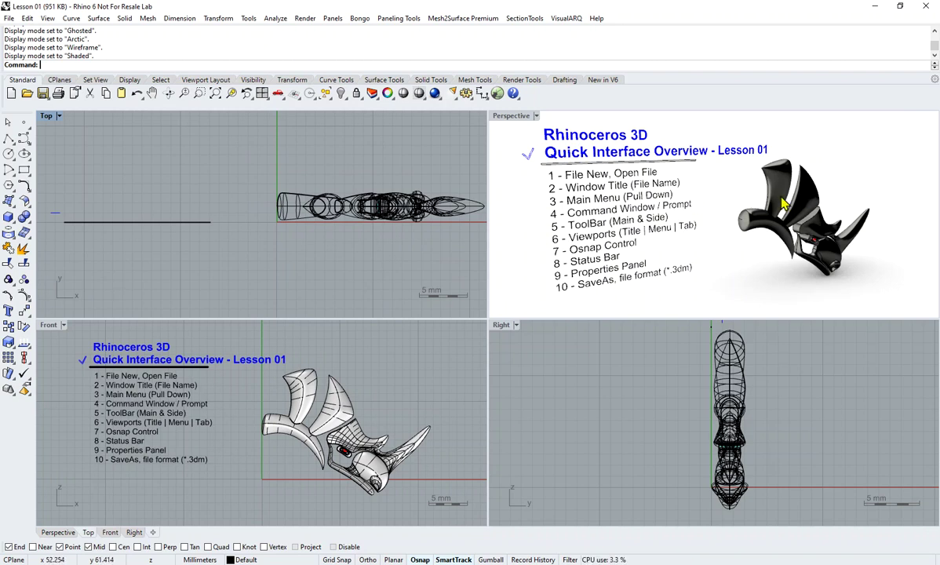
pyautogui.keyDown('shift'); pyautogui.moveTo(782, 202); pyautogui.dragTo(851, 213, button='right'); pyautogui.keyUp('shift')
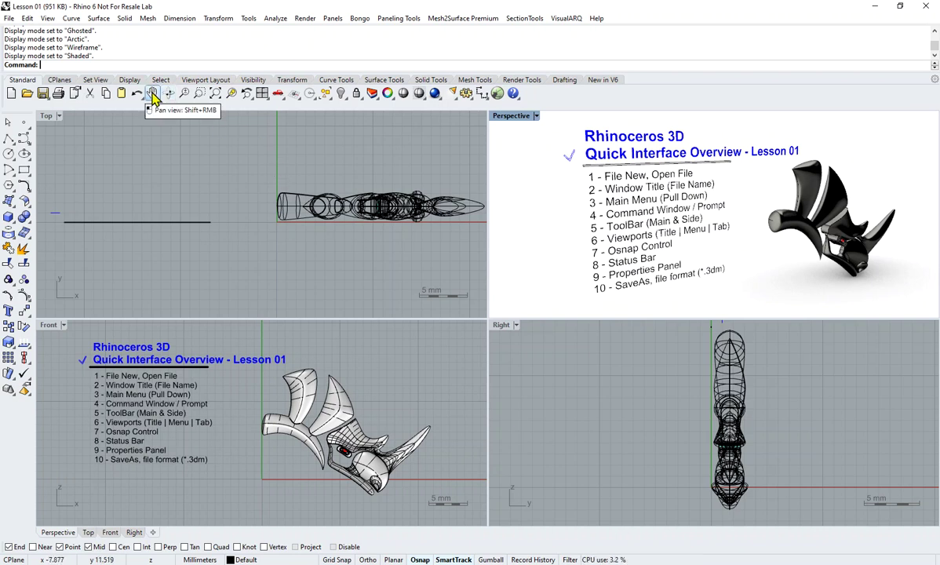
# Pan the Perspective and Top views with the Pan tool.
pyautogui.click(151, 93)
pyautogui.moveTo(643, 235)
pyautogui.mouseDown()
pyautogui.moveTo(556, 204)
pyautogui.moveTo(648, 250)
pyautogui.mouseUp()
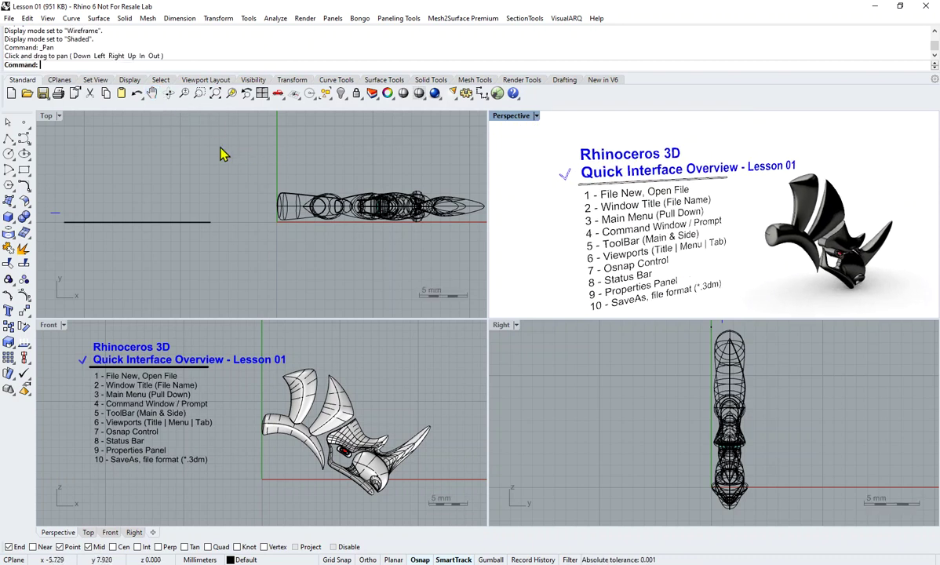
pyautogui.click(152, 94)
pyautogui.moveTo(316, 230)
pyautogui.mouseDown()
pyautogui.moveTo(277, 233)
pyautogui.moveTo(305, 236)
pyautogui.mouseUp()
# Pan the Front view down, then maximize it and zoom in slightly.
pyautogui.rightClick(334, 390)
pyautogui.click(151, 93)
pyautogui.moveTo(351, 392)
pyautogui.mouseDown()
pyautogui.moveTo(358, 402)
pyautogui.moveTo(349, 401)
pyautogui.mouseUp()
pyautogui.rightClick(350, 401)
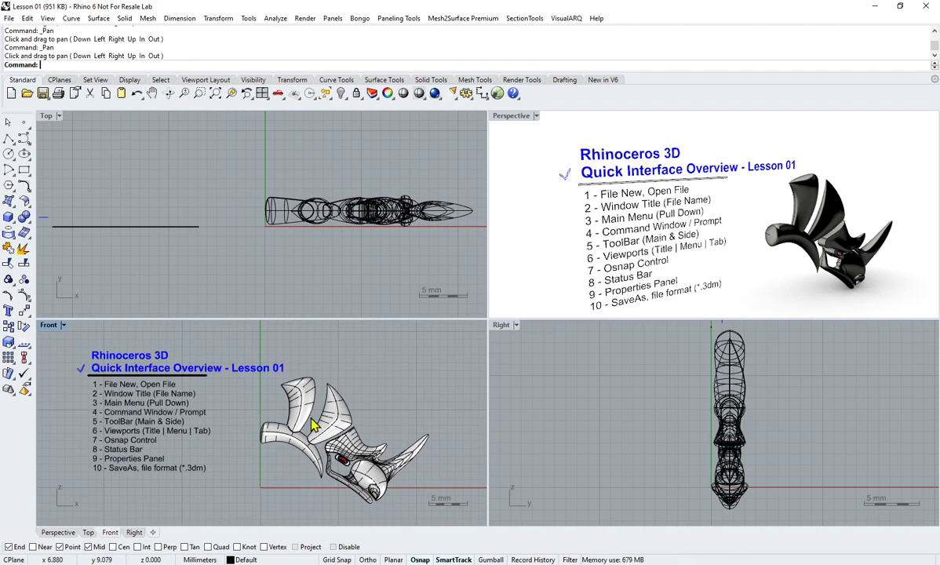
pyautogui.doubleClick(48, 325)
pyautogui.scroll(2, 520, 269)
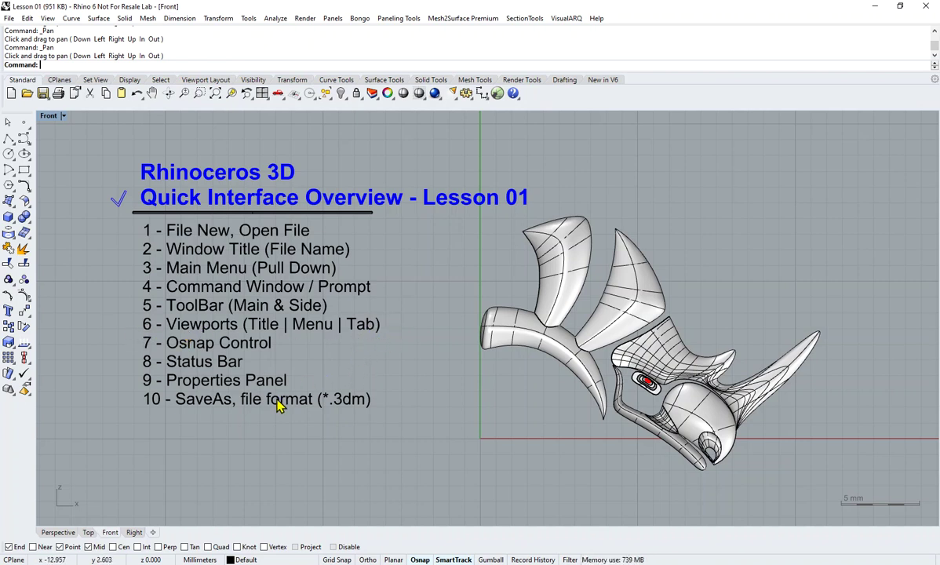
# Cycle the maximized view through the Perspective, Top, Front and Right tabs, ending on Front.
pyautogui.click(61, 533)
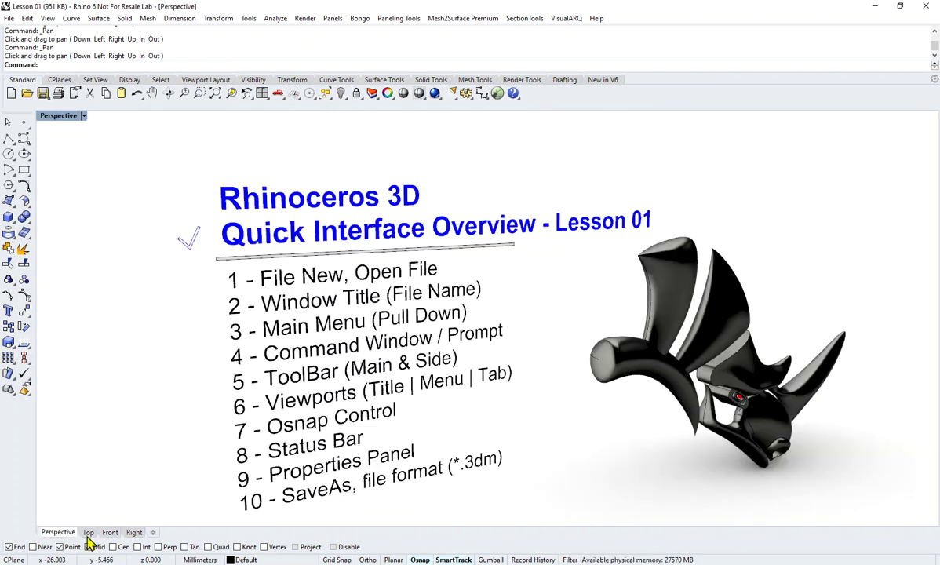
pyautogui.click(89, 532)
pyautogui.click(110, 533)
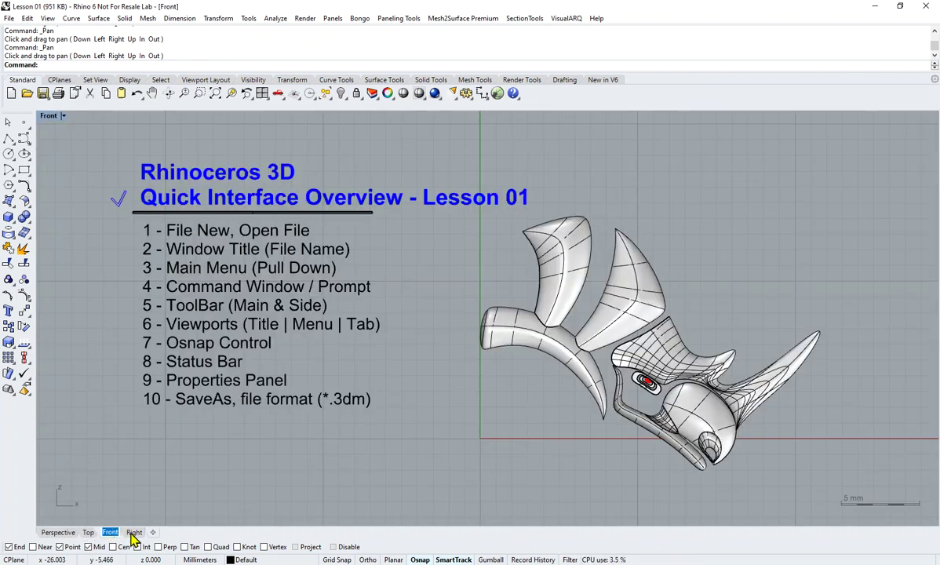
pyautogui.click(133, 532)
pyautogui.click(110, 533)
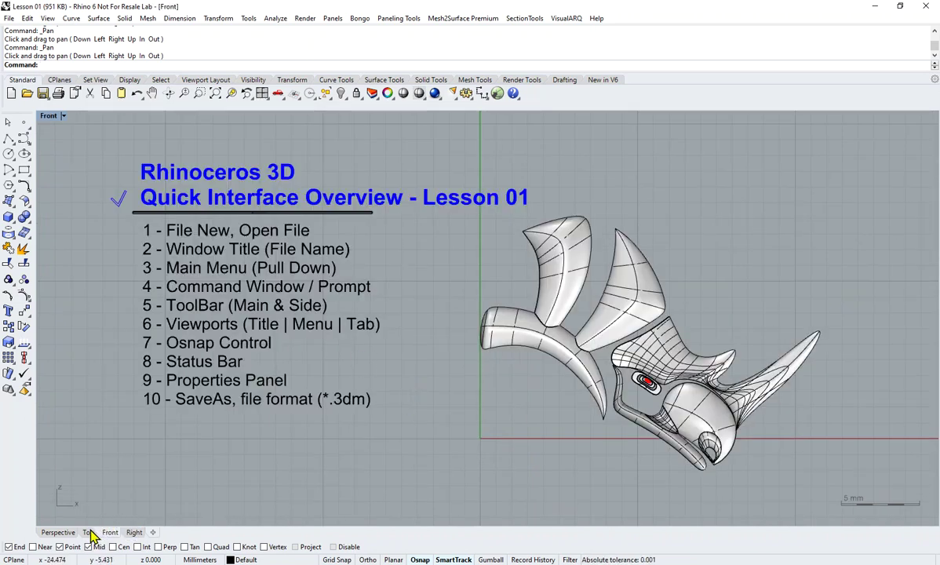
# Restore four viewports, toggle Top maximized, then maximize Front and flip to Top and back.
pyautogui.doubleClick(48, 116)
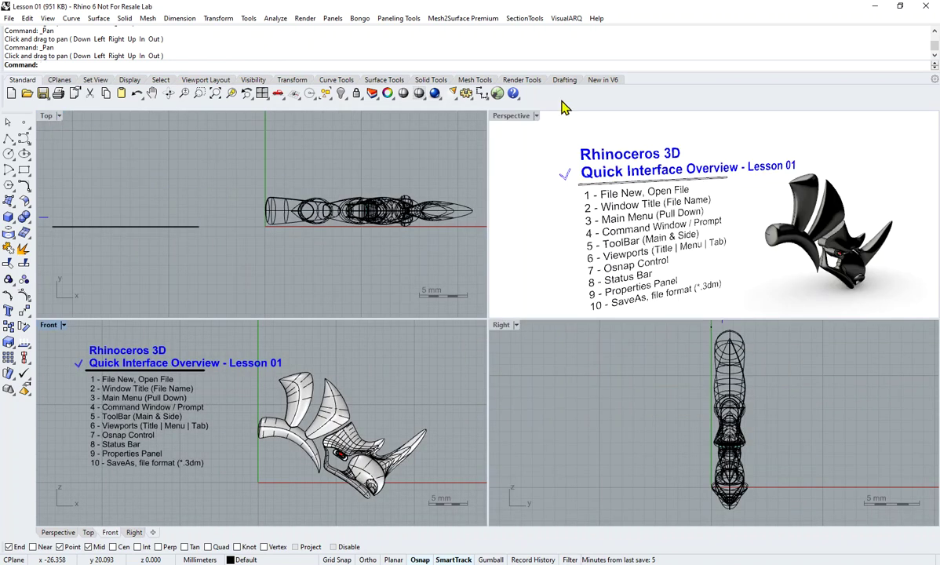
pyautogui.doubleClick(47, 116)
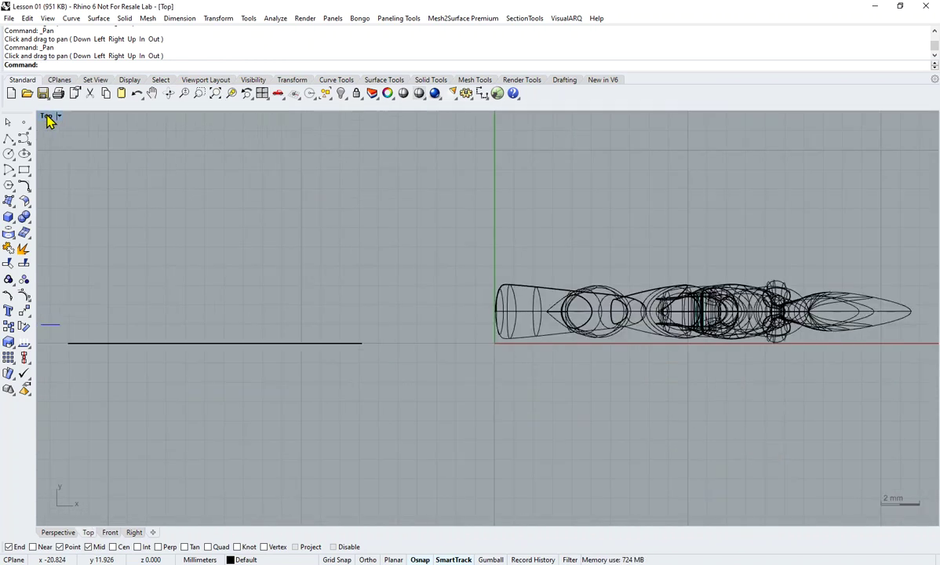
pyautogui.doubleClick(47, 117)
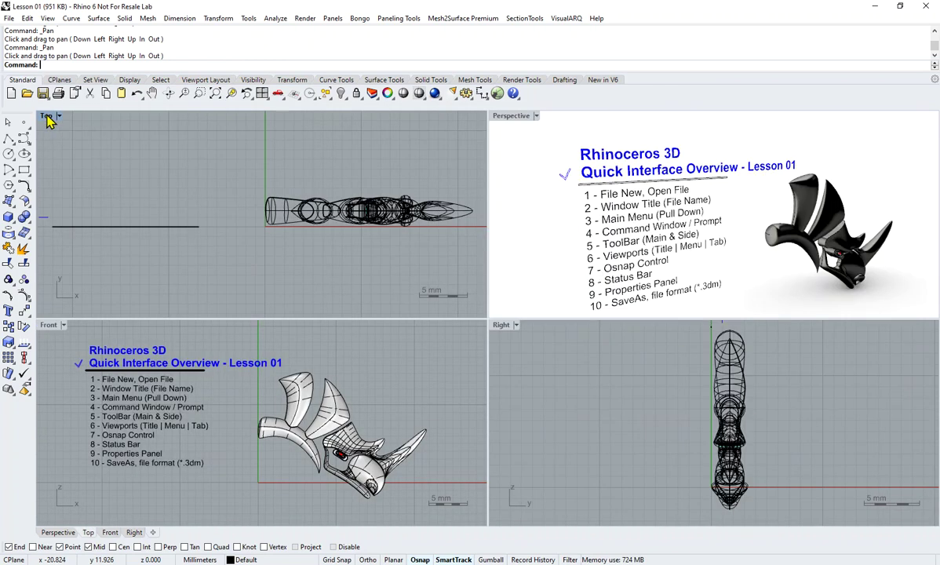
pyautogui.doubleClick(54, 326)
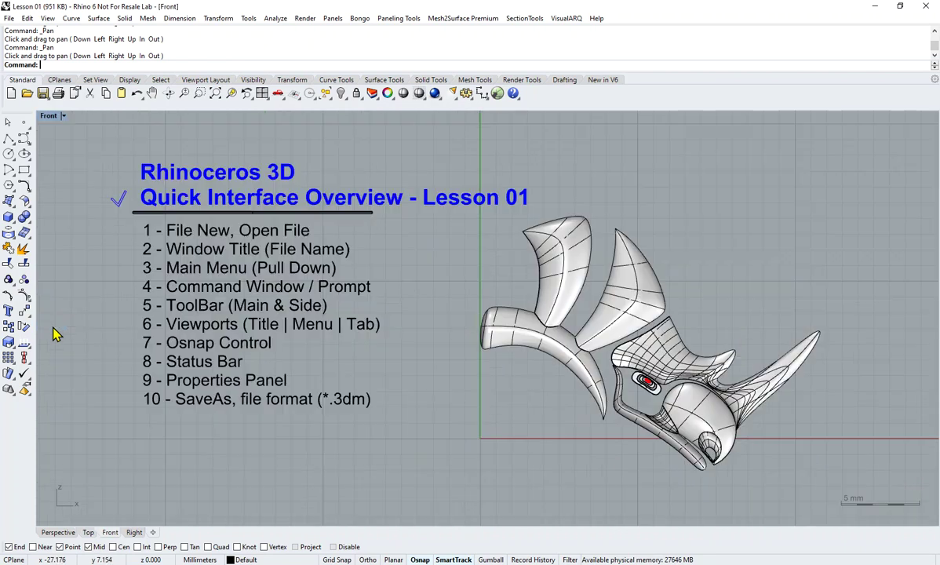
pyautogui.click(88, 533)
pyautogui.click(110, 533)
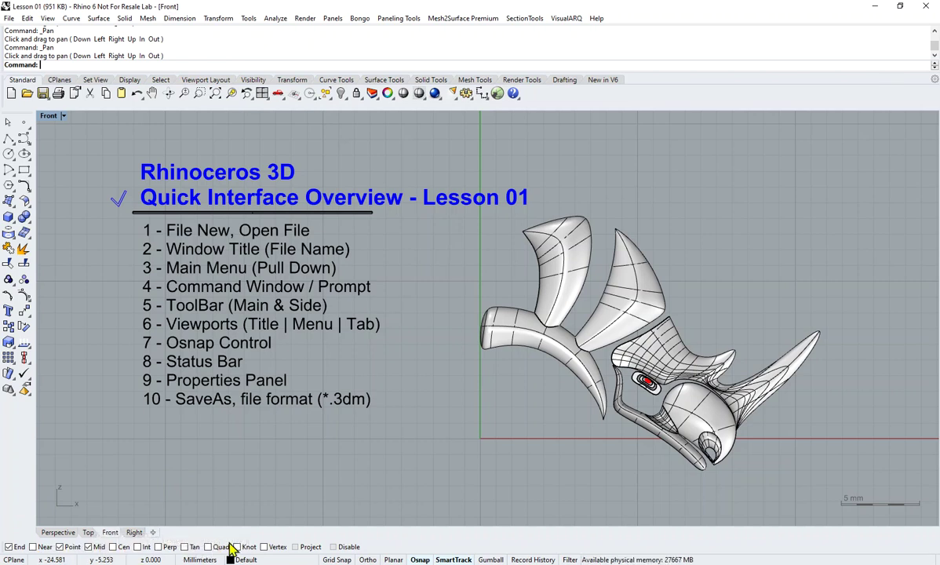
# Clear the End, Point and Mid checkboxes in the Osnap bar.
pyautogui.click(9, 547)
pyautogui.click(61, 547)
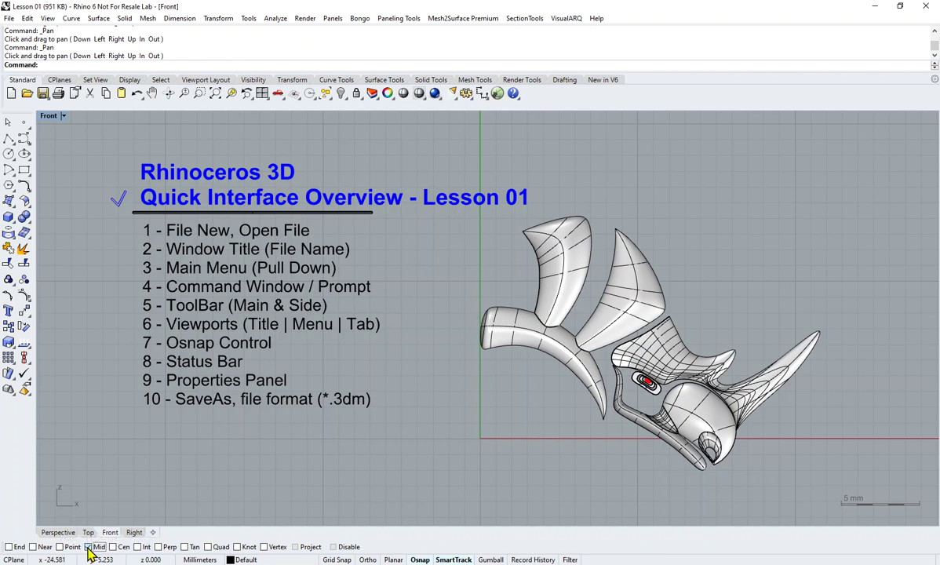
pyautogui.click(90, 547)
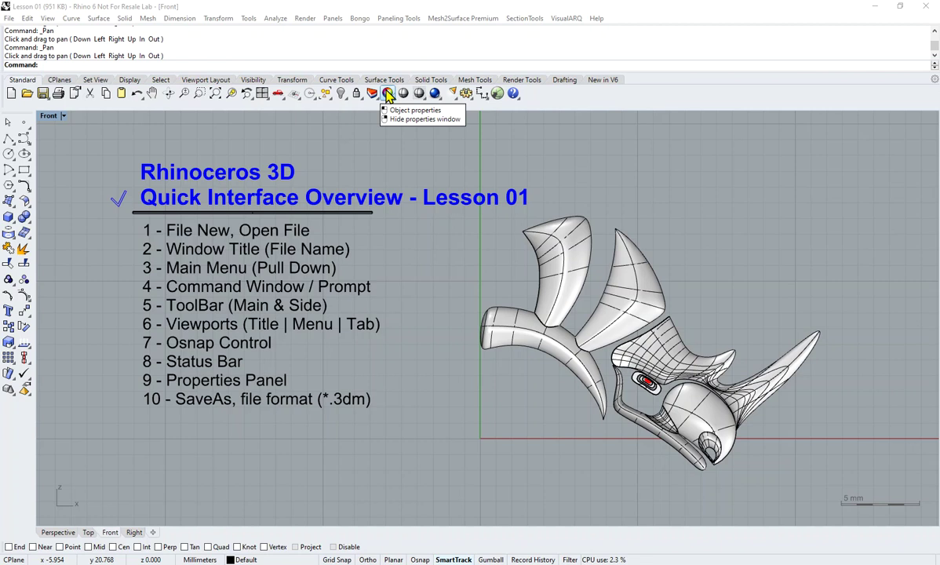
# Open the Object Properties panel, position it, and browse its Layers, Materials and Notifications pages.
pyautogui.click(388, 93)
pyautogui.moveTo(805, 129); pyautogui.dragTo(822, 127)
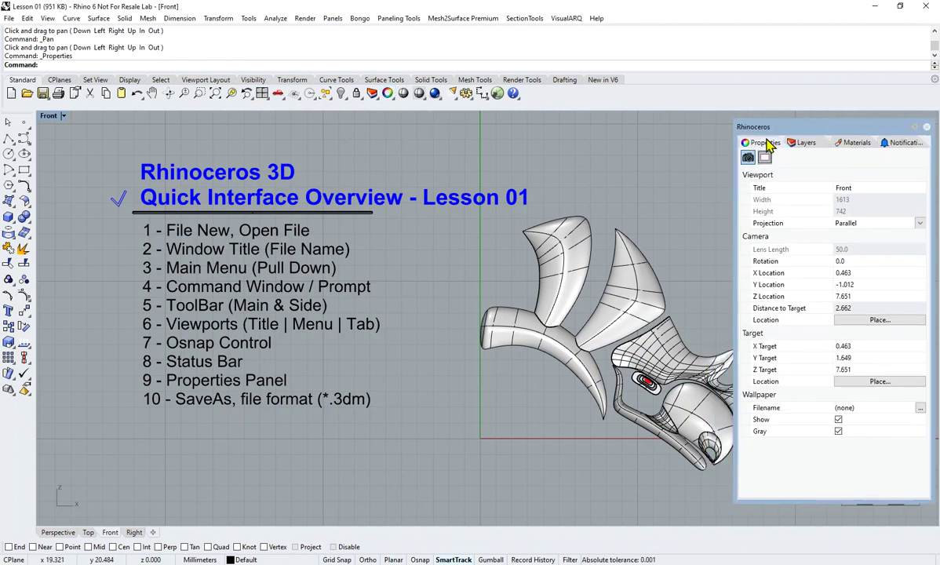
pyautogui.moveTo(812, 126); pyautogui.dragTo(808, 124)
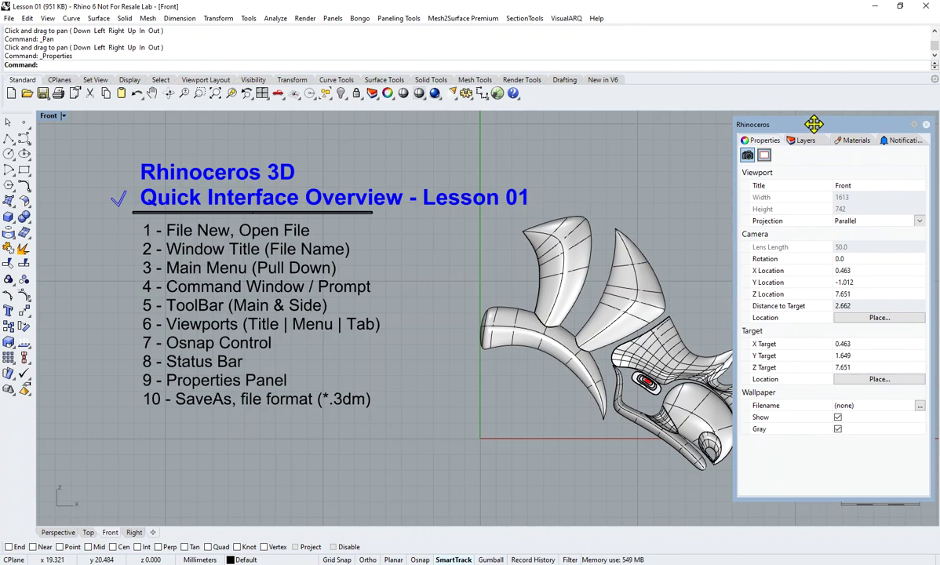
pyautogui.click(805, 142)
pyautogui.click(851, 142)
pyautogui.click(903, 141)
pyautogui.click(855, 141)
pyautogui.click(804, 140)
pyautogui.click(762, 141)
pyautogui.moveTo(811, 124); pyautogui.dragTo(773, 125)
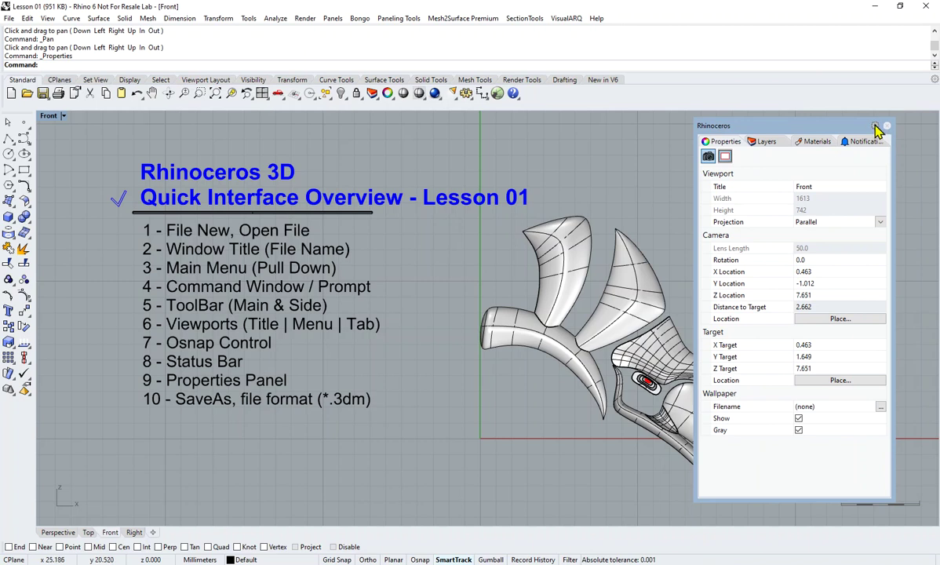
# Hide the Notifications and Materials pages from the panel and show the Layers list.
pyautogui.click(875, 127)
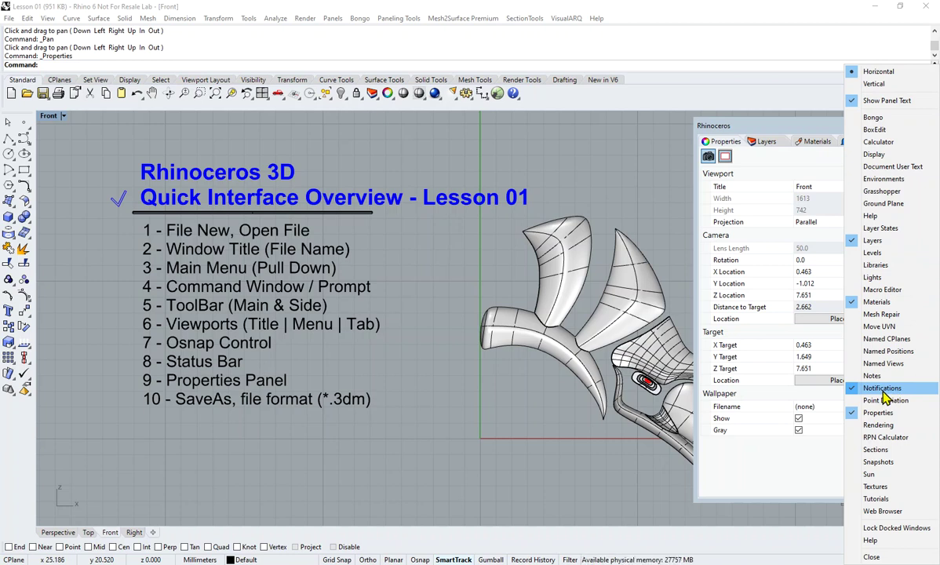
pyautogui.click(883, 388)
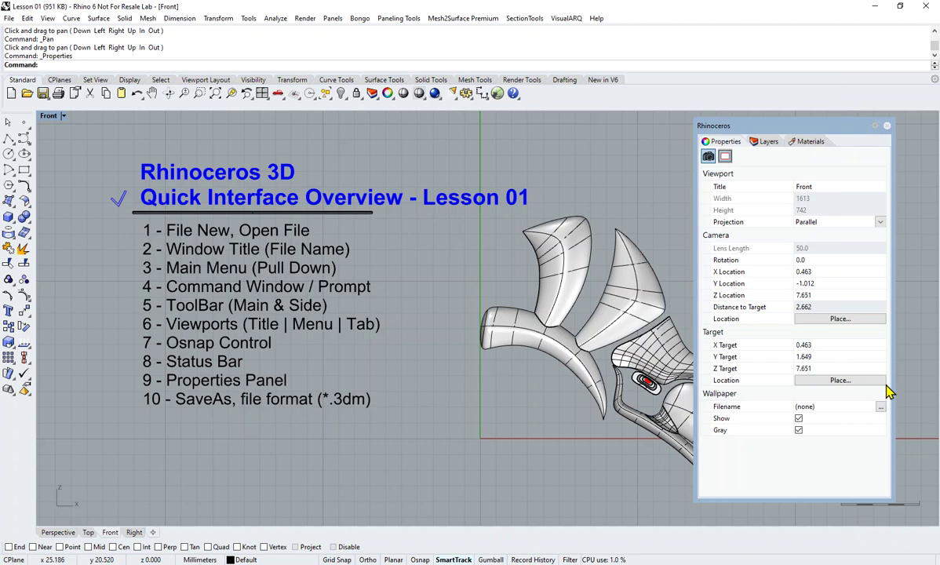
pyautogui.click(885, 127)
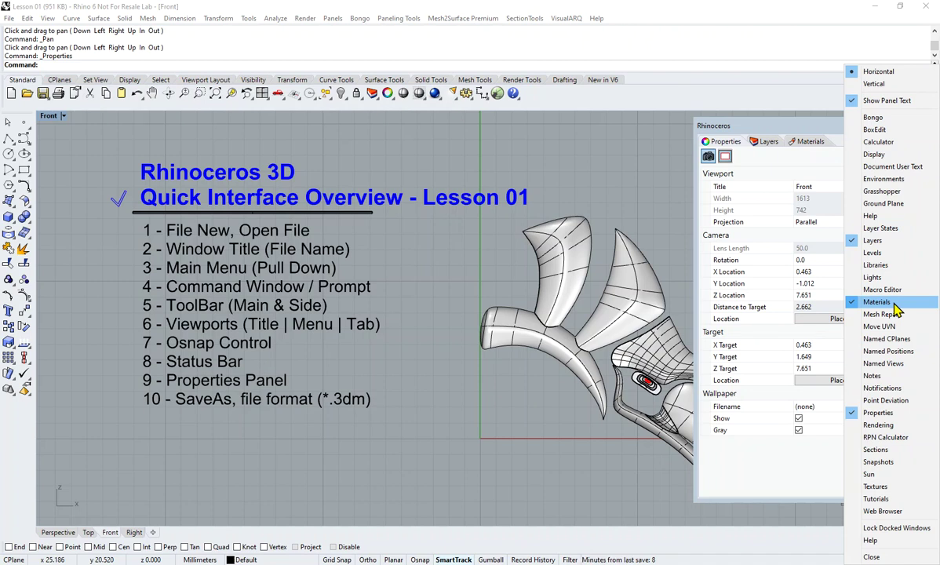
pyautogui.click(894, 304)
pyautogui.click(766, 142)
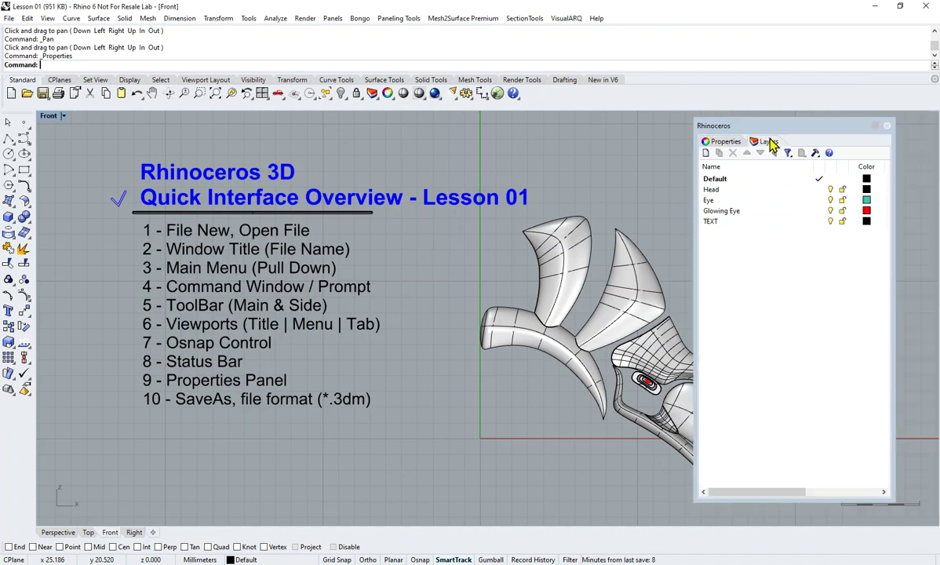
# Show the Front viewport's Properties page, move the panel right, and pan the Front view so the logo shifts left.
pyautogui.click(725, 142)
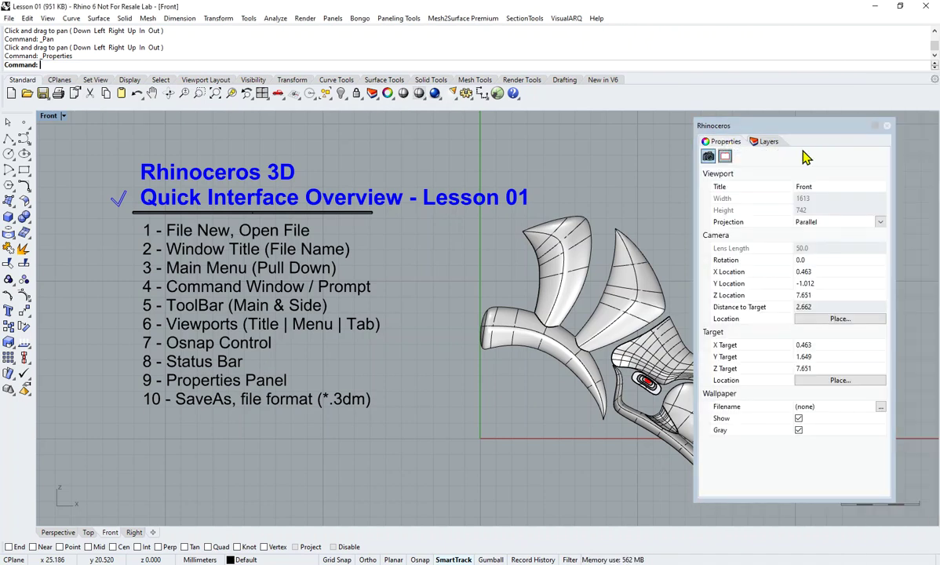
pyautogui.moveTo(803, 125); pyautogui.dragTo(845, 127)
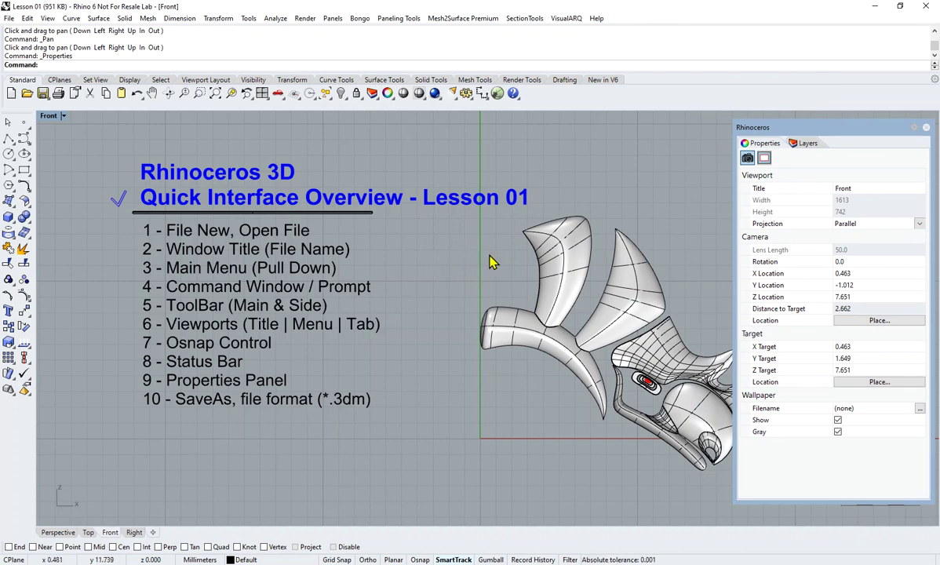
pyautogui.press('Right')
pyautogui.press('Right')
pyautogui.press('Right')
pyautogui.press('Down')
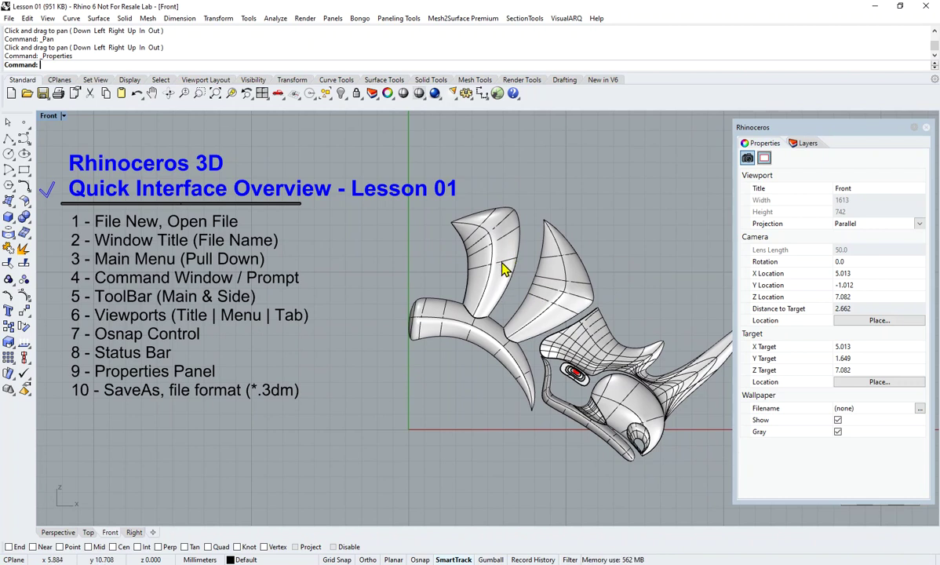
pyautogui.click(499, 272)
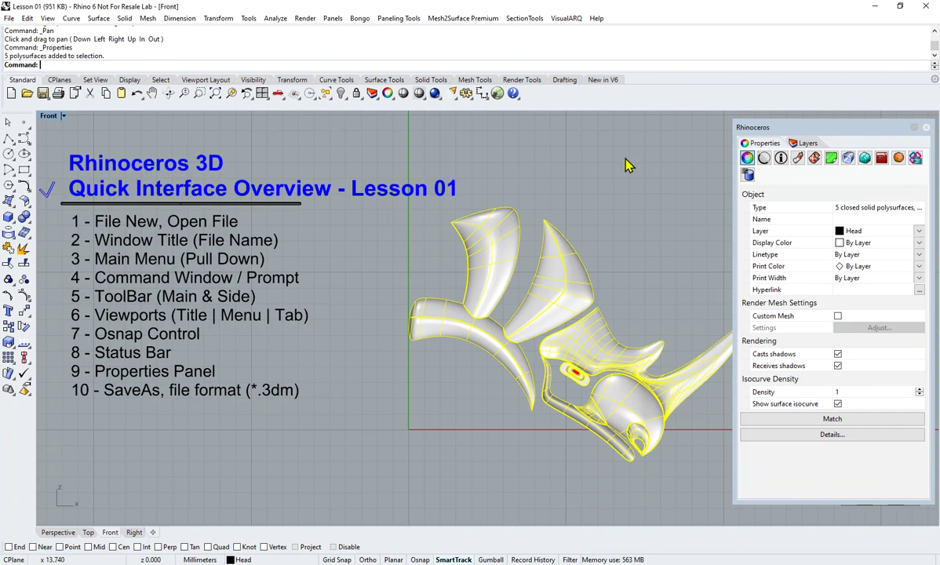
pyautogui.click(440, 149)
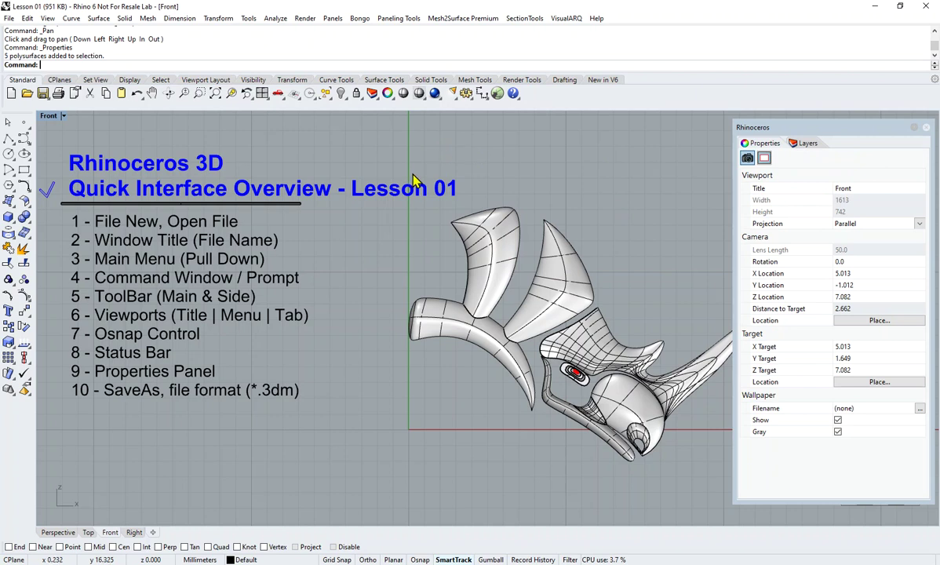
pyautogui.moveTo(367, 189); pyautogui.dragTo(374, 182, button='right')
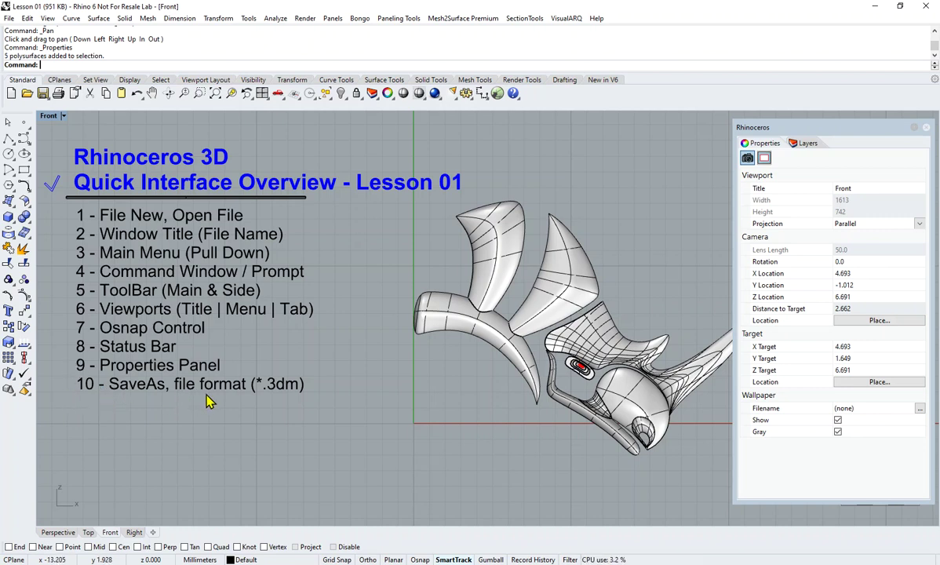
# Save the rhino-logo model under the new name Lesson 01a.3dm in the Rhino 3D Tutorial folder.
pyautogui.click(10, 18)
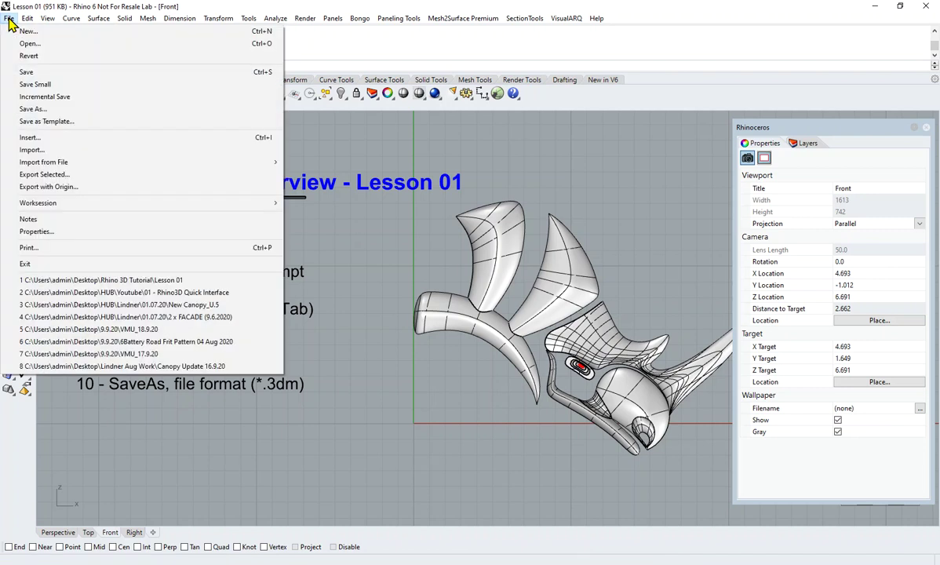
pyautogui.click(62, 110)
pyautogui.moveTo(465, 55); pyautogui.dragTo(503, 44)
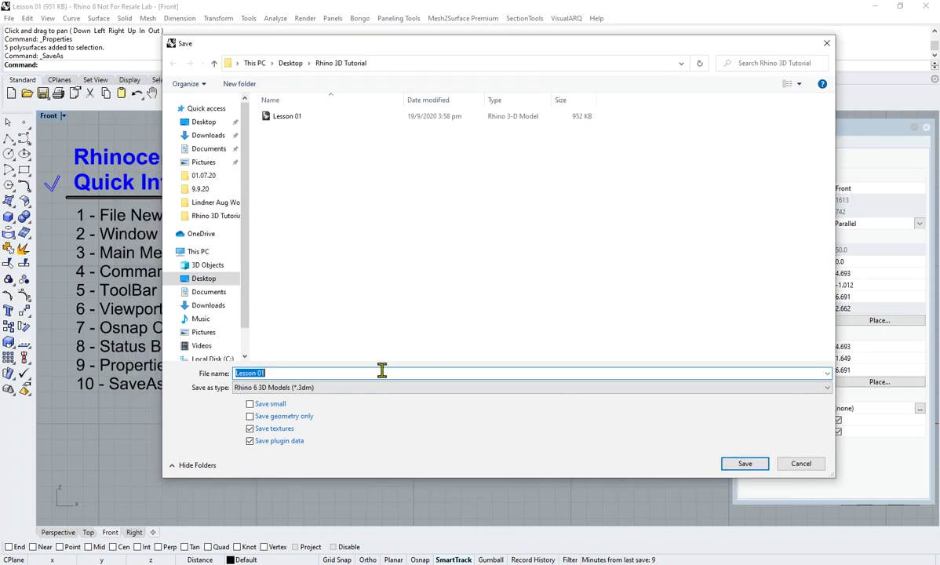
pyautogui.click(294, 375)
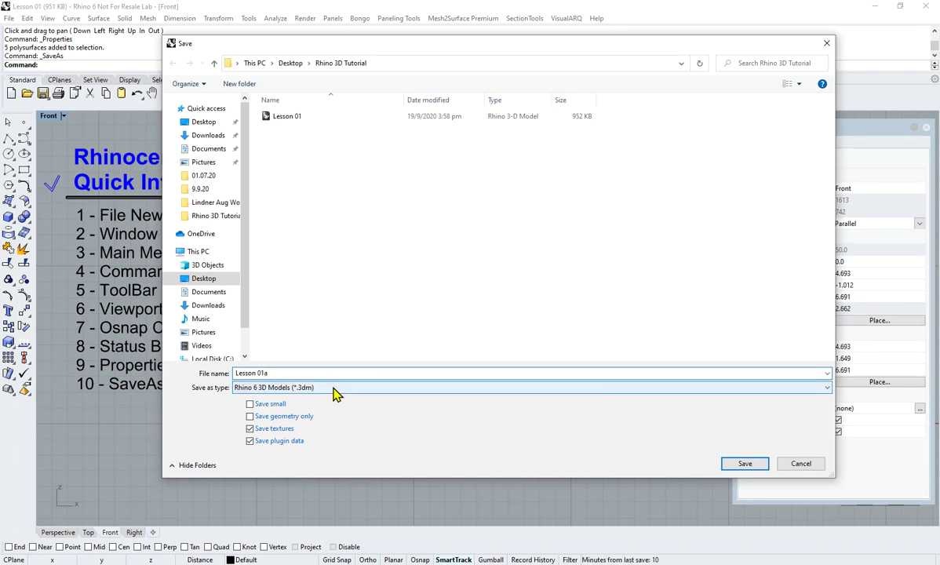
pyautogui.click(745, 464)
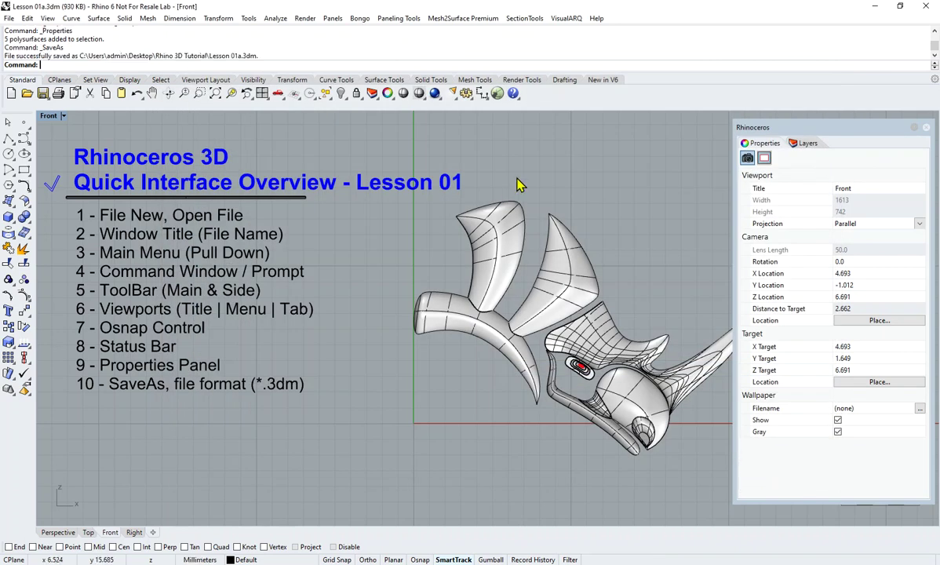